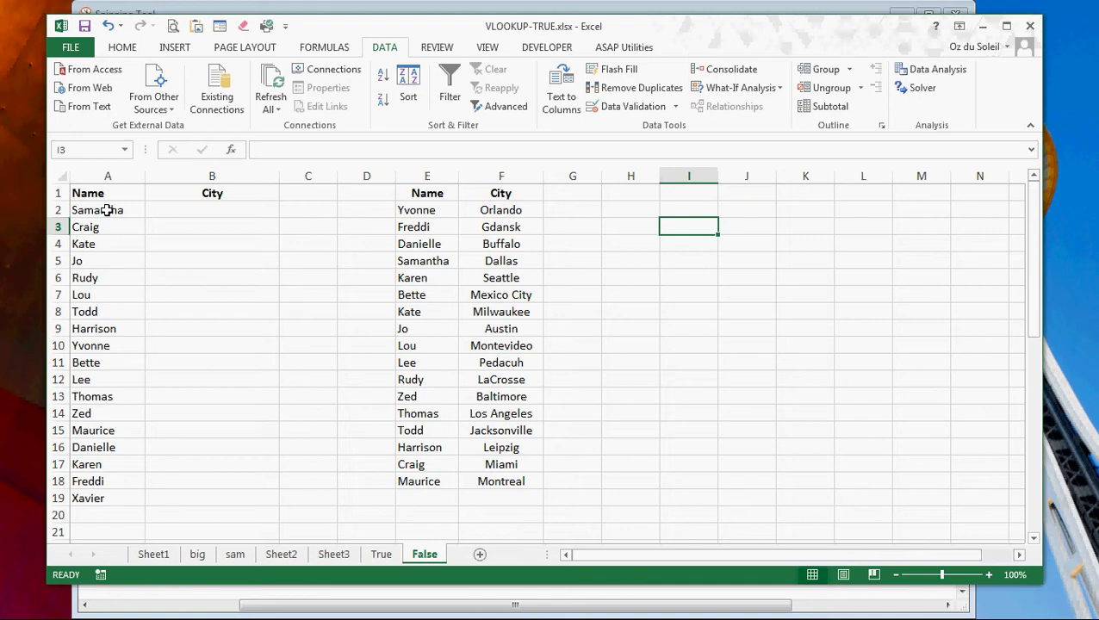
Step: Point out Samantha and Thomas, then enter =vlookup(A2,E2:F18,2,false) in B2 to return Dallas
left_click(106, 210)
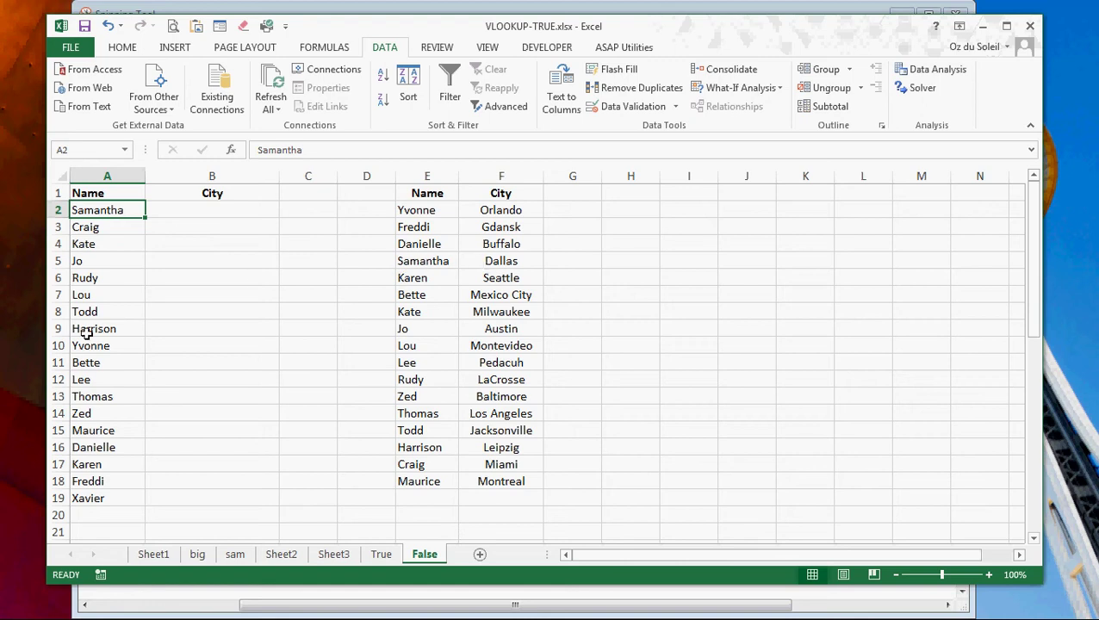
left_click(106, 397)
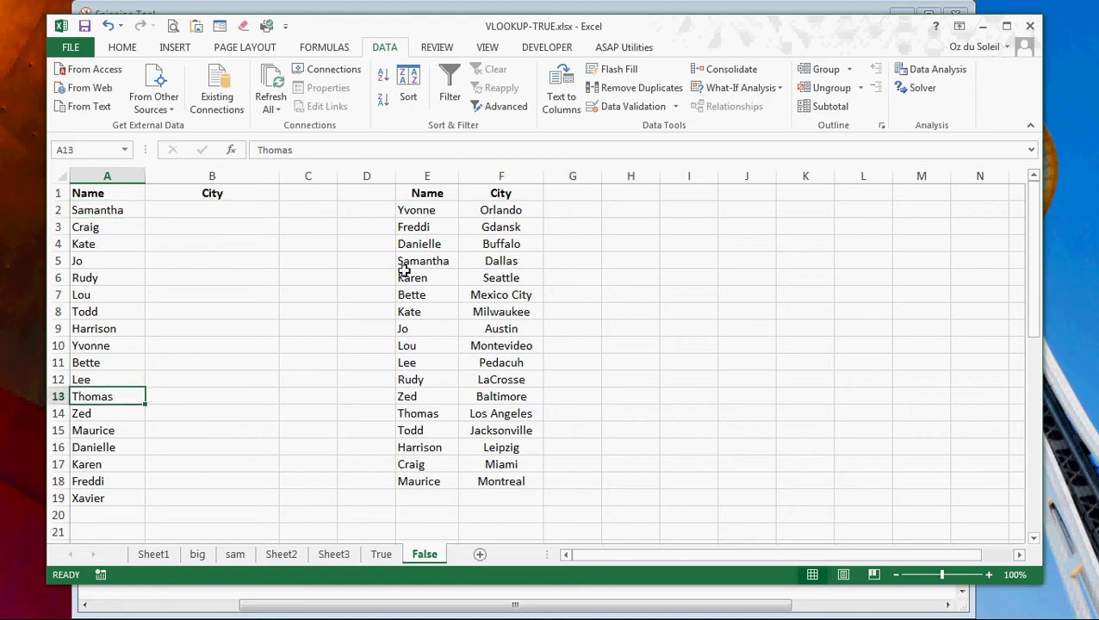
left_click(237, 214)
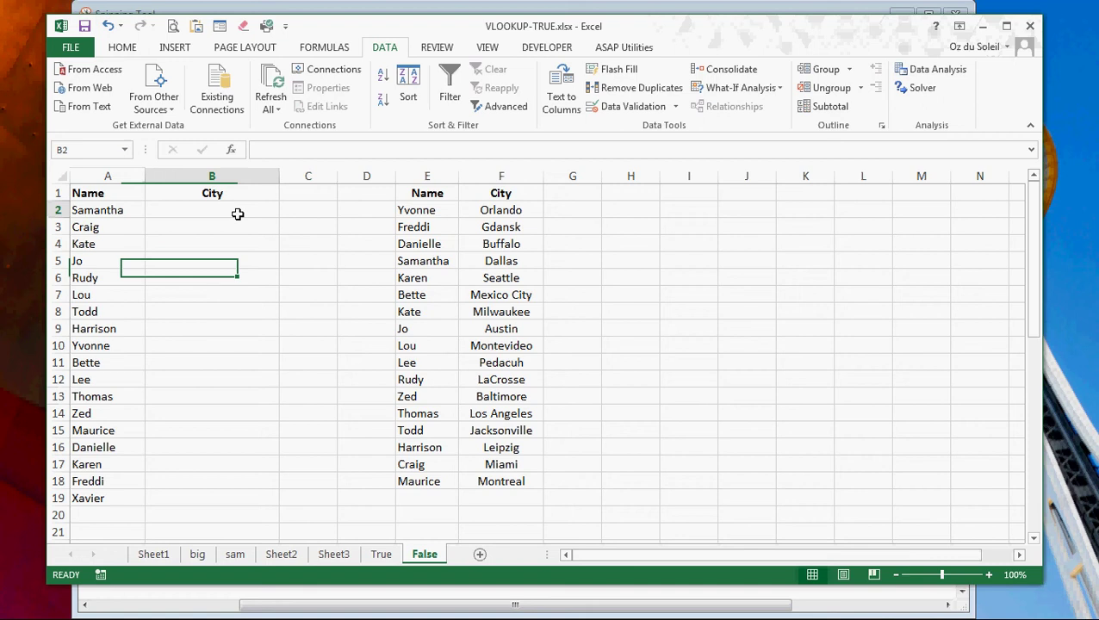
type("=")
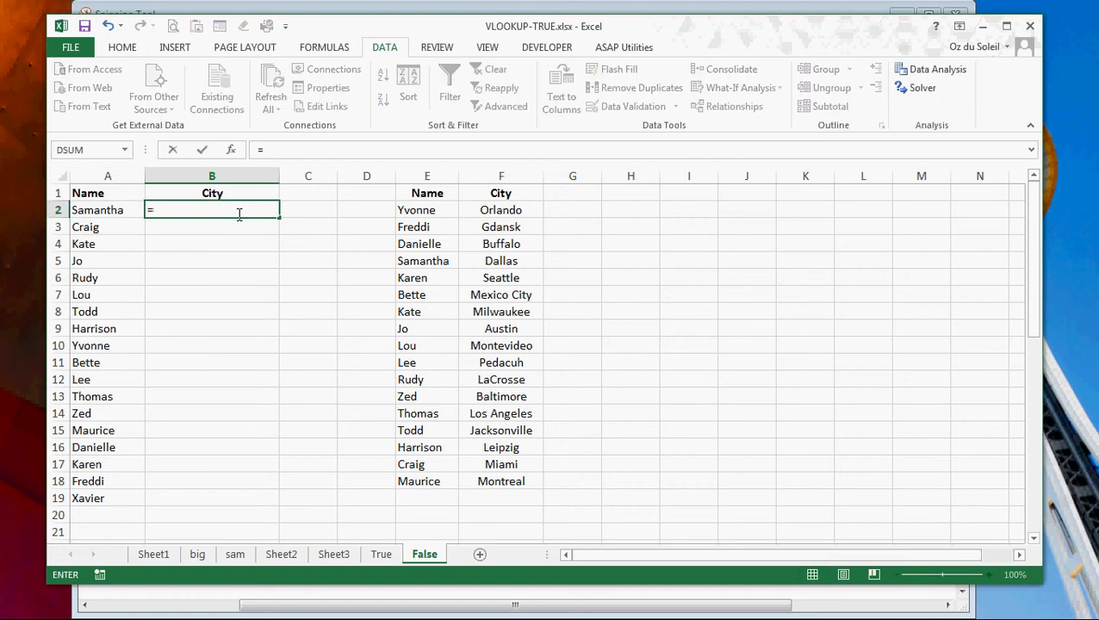
type("vlookup")
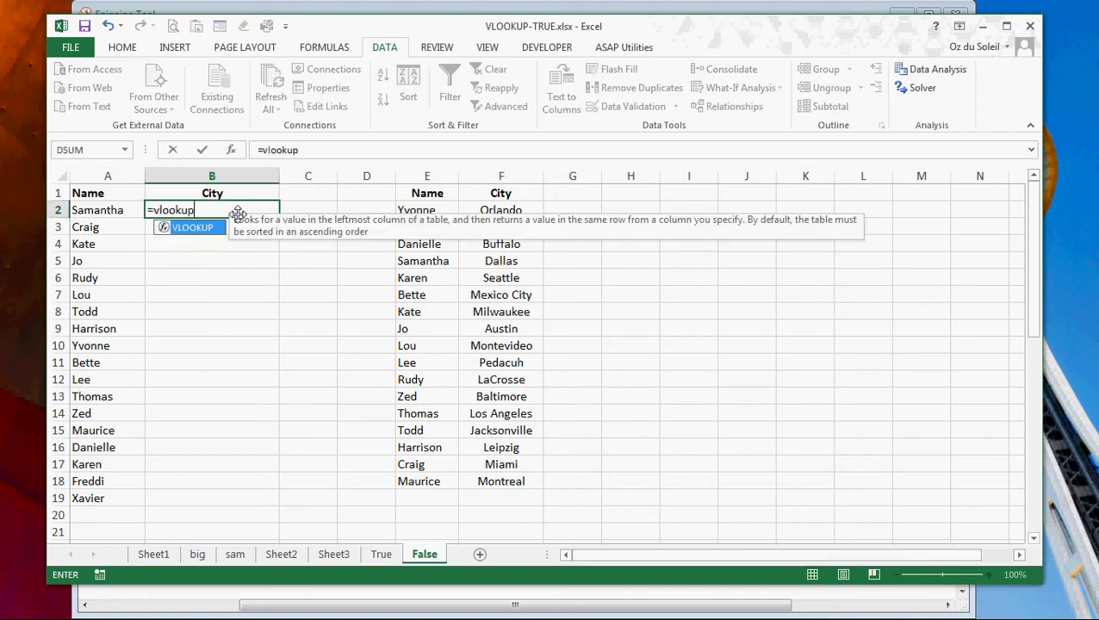
type("(")
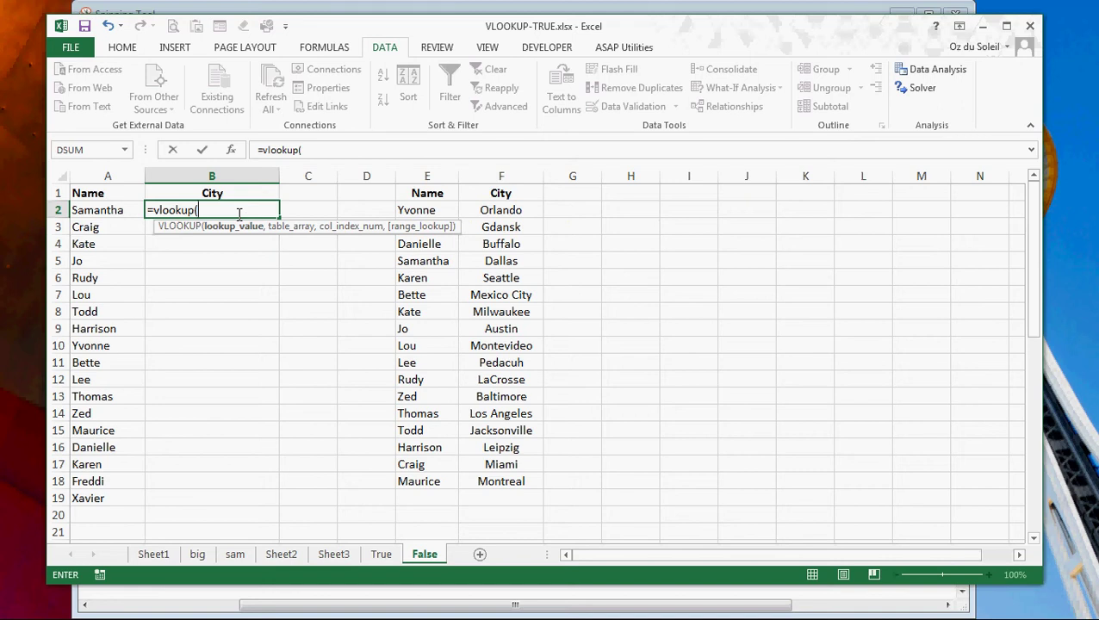
left_click(116, 210)
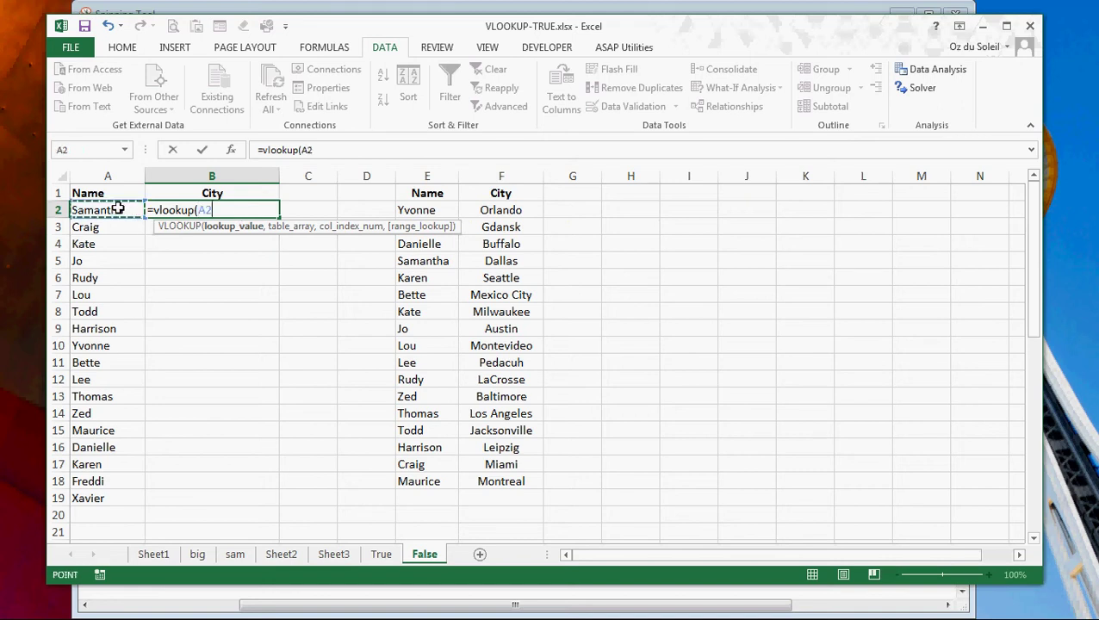
type(",")
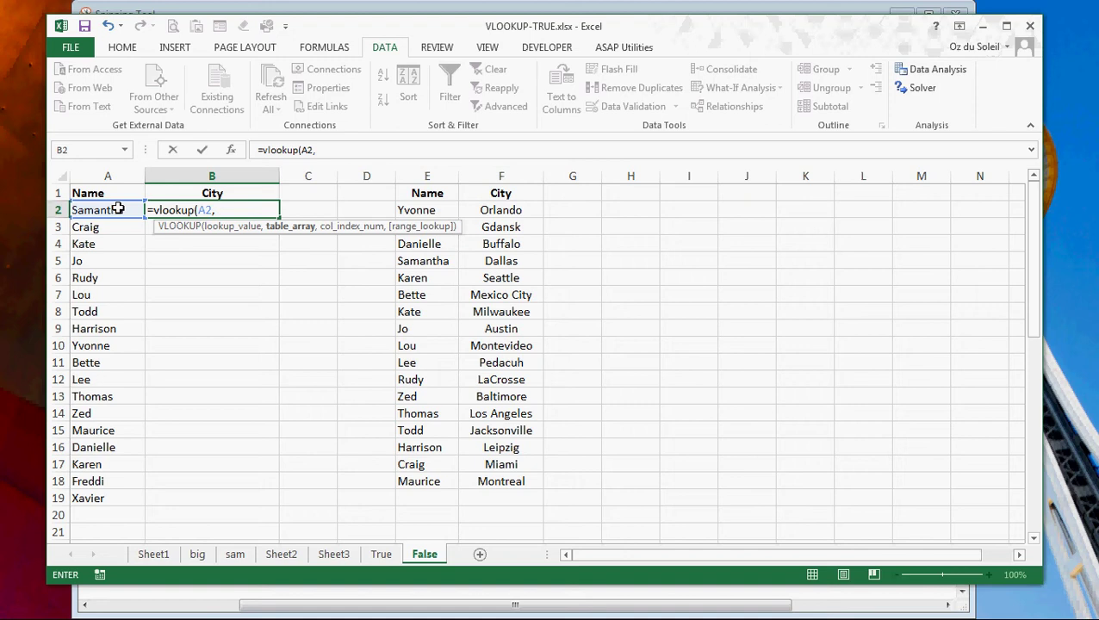
left_click_drag(414, 211, 498, 478)
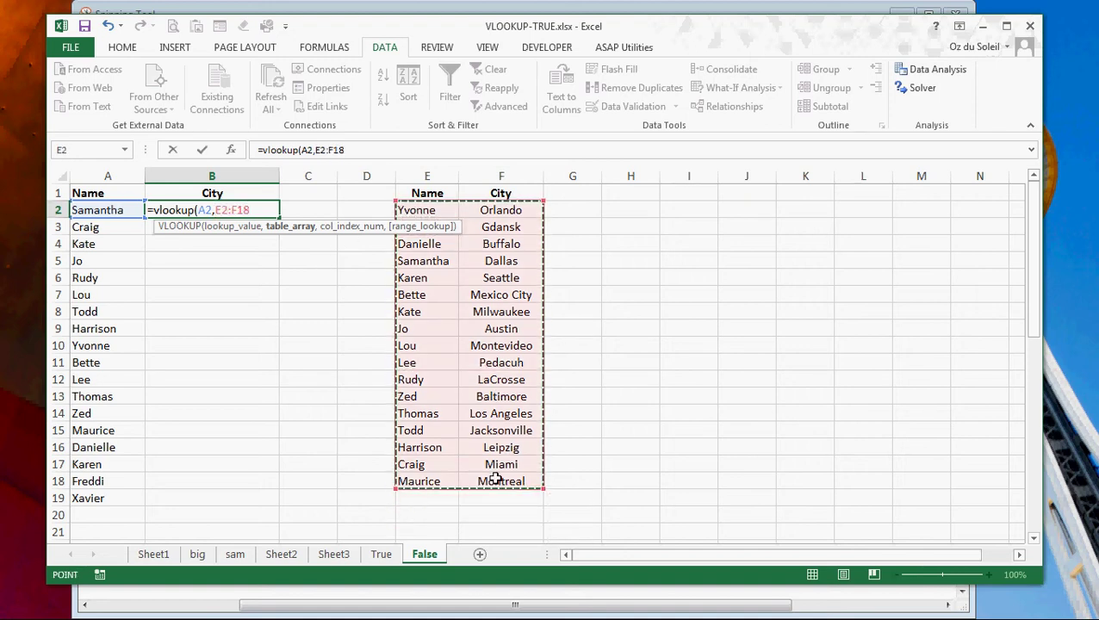
type(",")
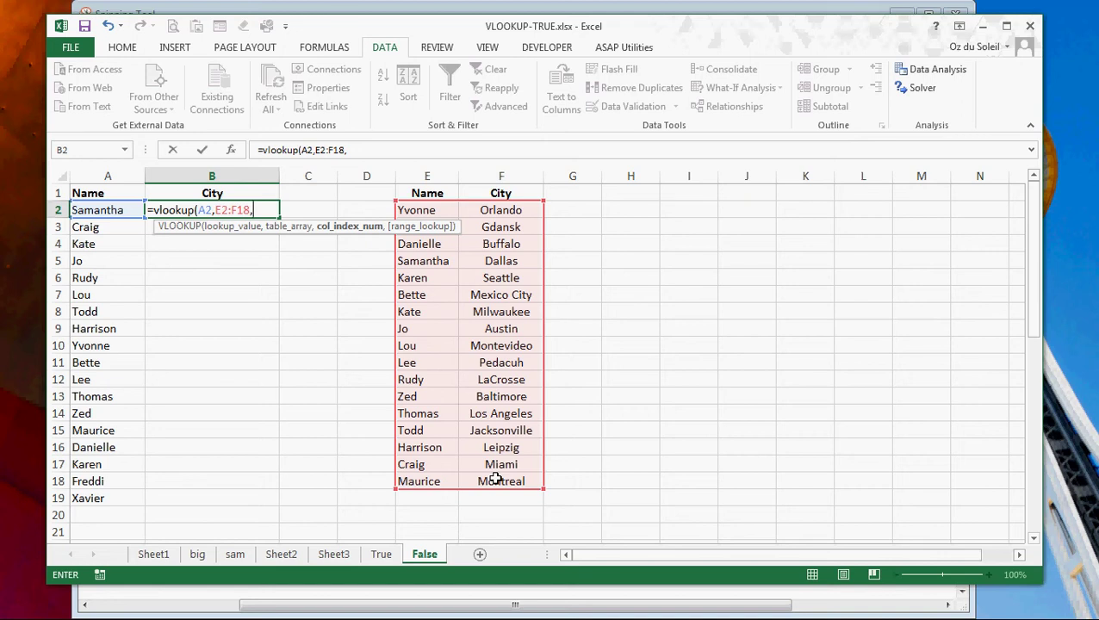
type("2,false)")
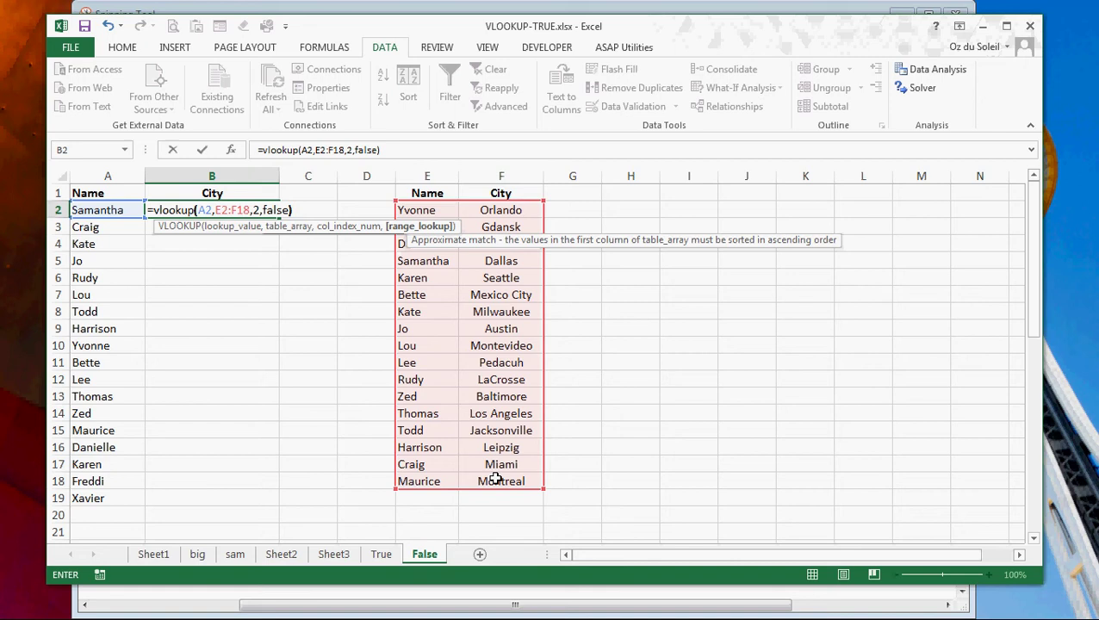
key("Return")
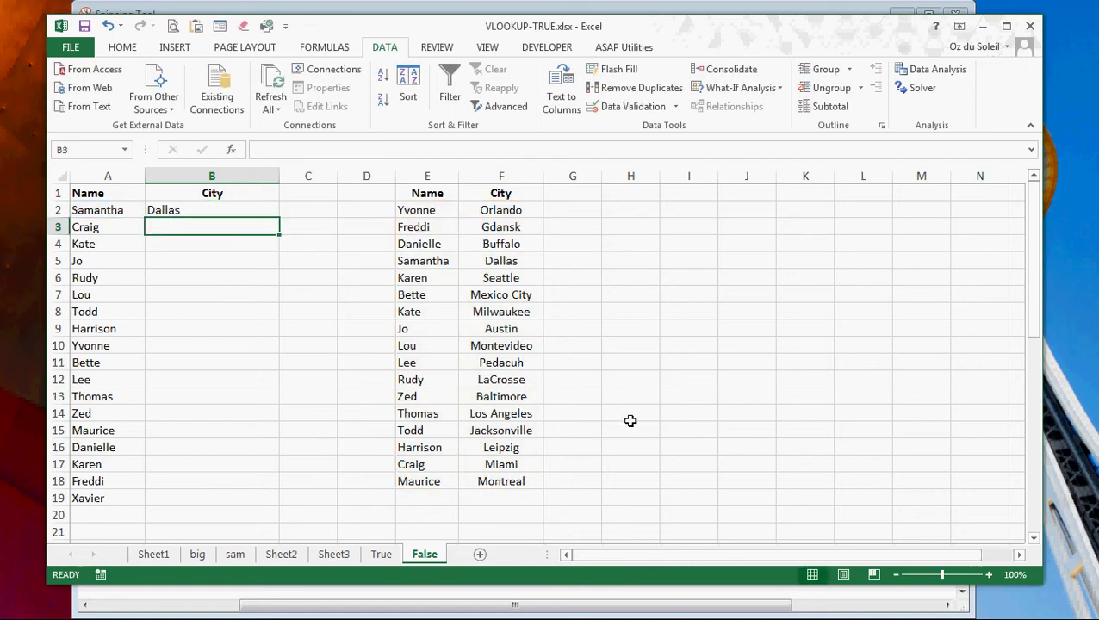
Step: Copy B2's lookup down, then lock its table range as $E$2:$F$18
left_click(198, 211)
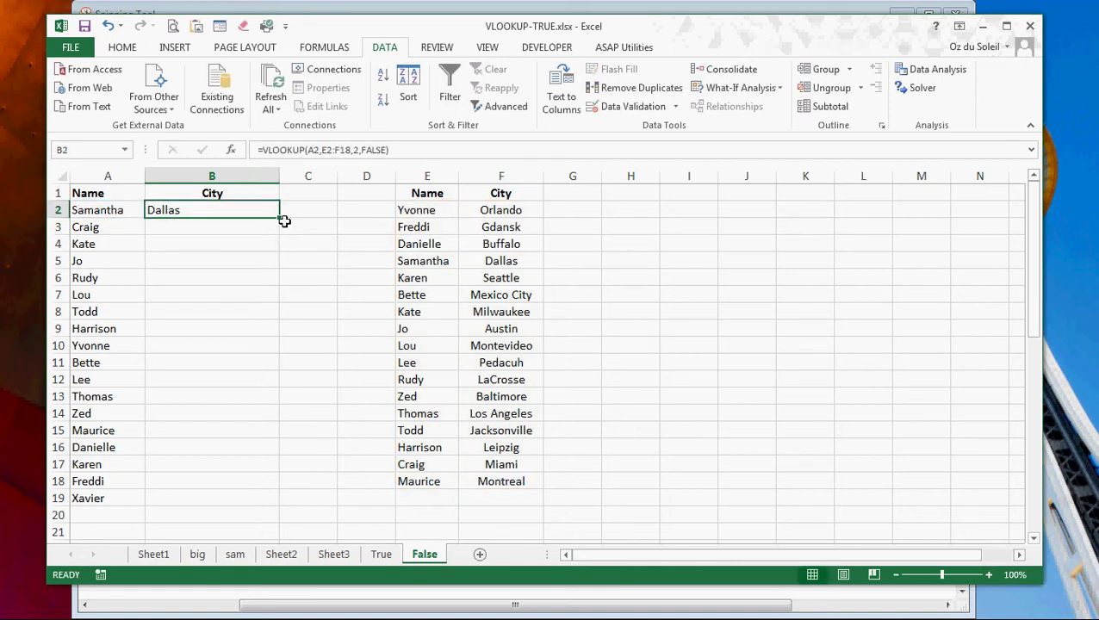
double_click(278, 216)
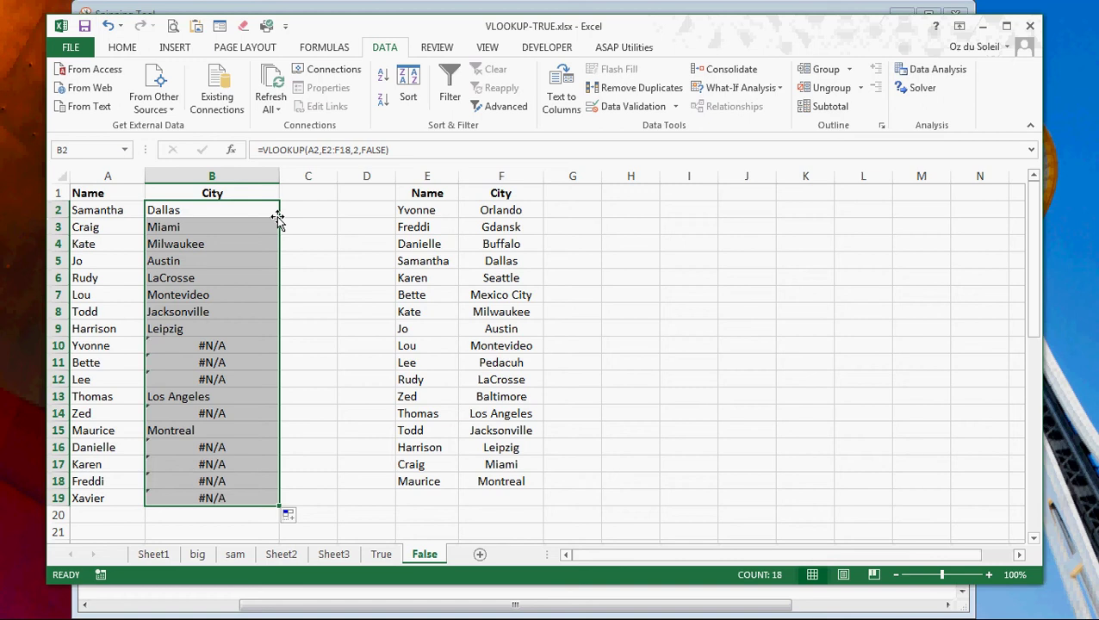
left_click(258, 211)
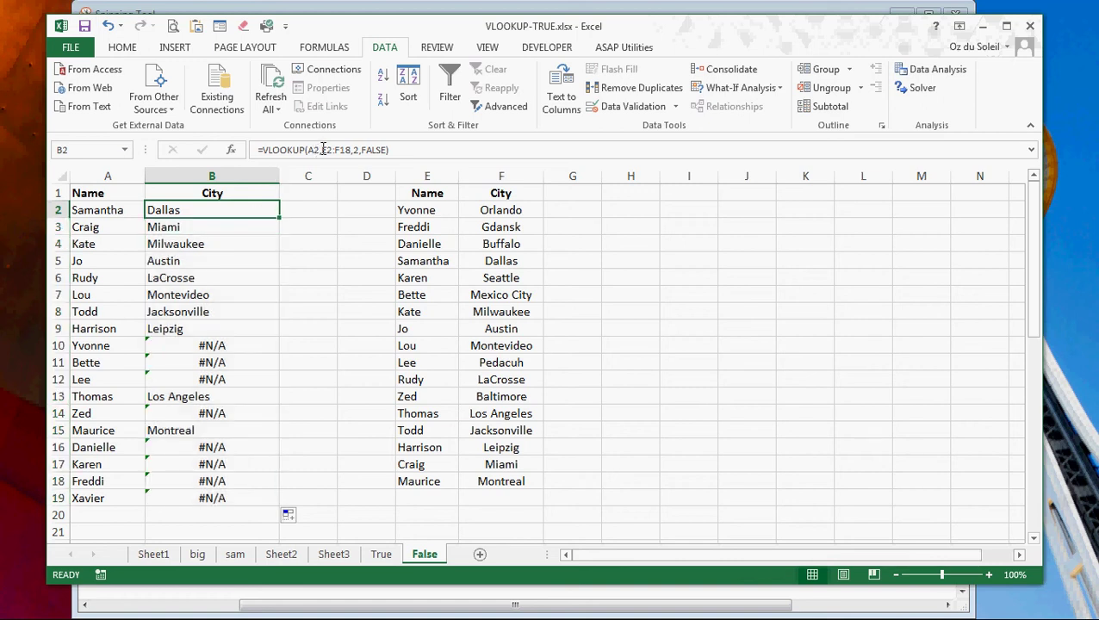
left_click(328, 149)
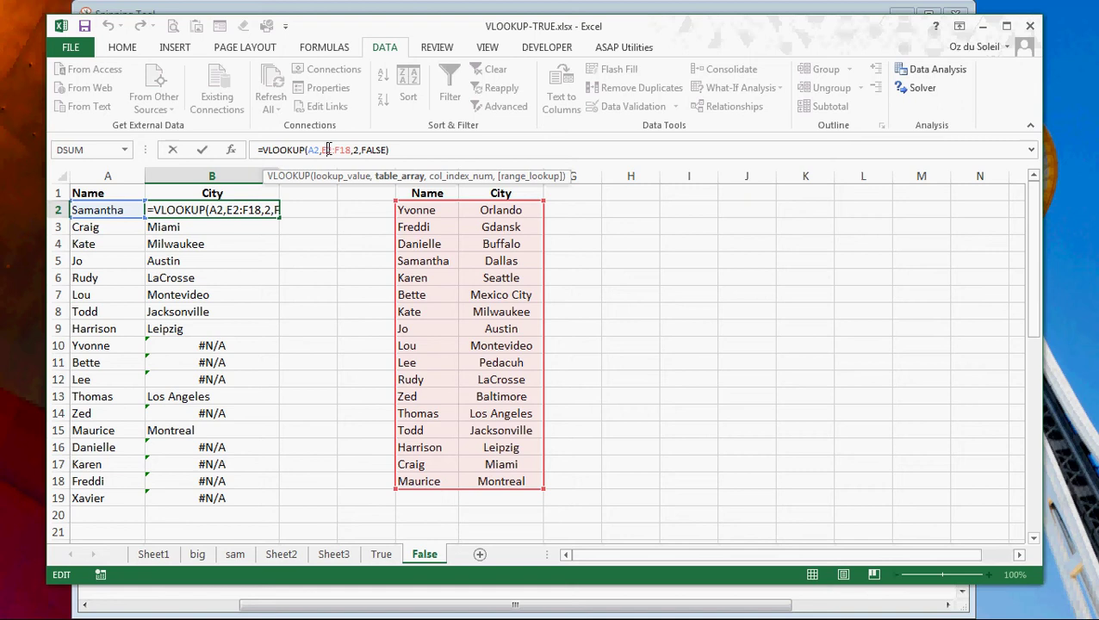
key("F4")
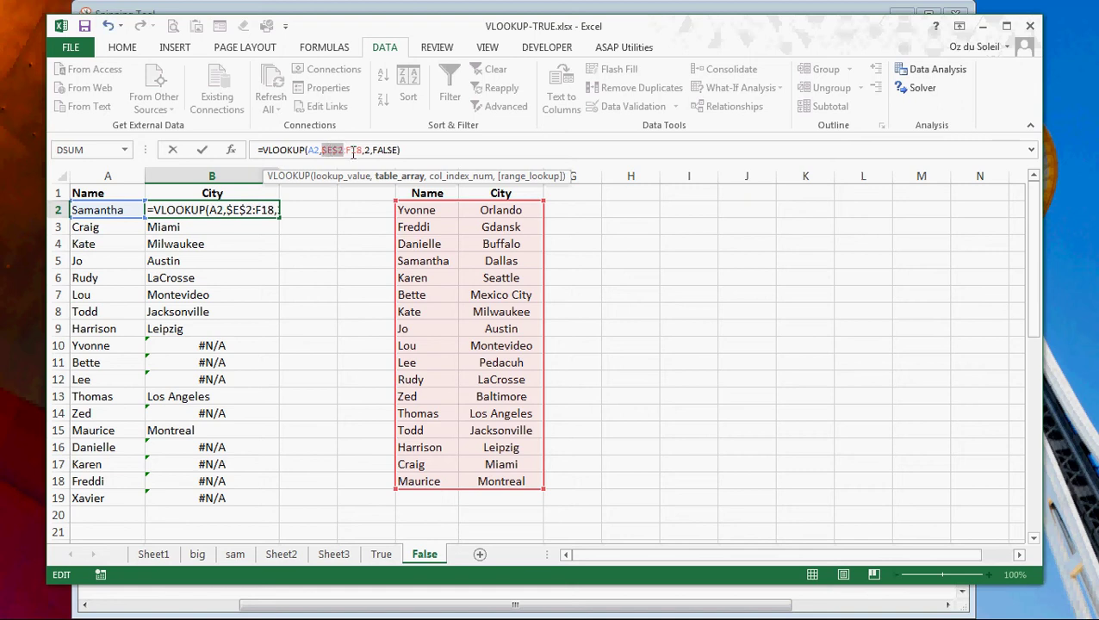
left_click(353, 150)
key("F4")
key("Return")
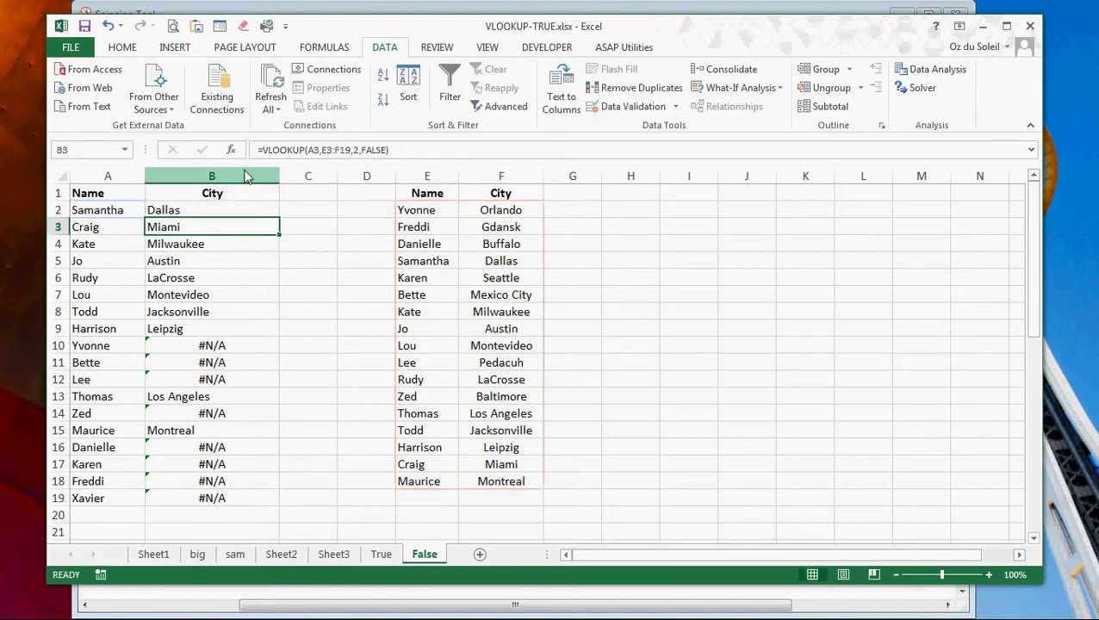
Step: Fill the locked formula down to B19, checking Xavier's #N/A and pointing out Zed
left_click(216, 210)
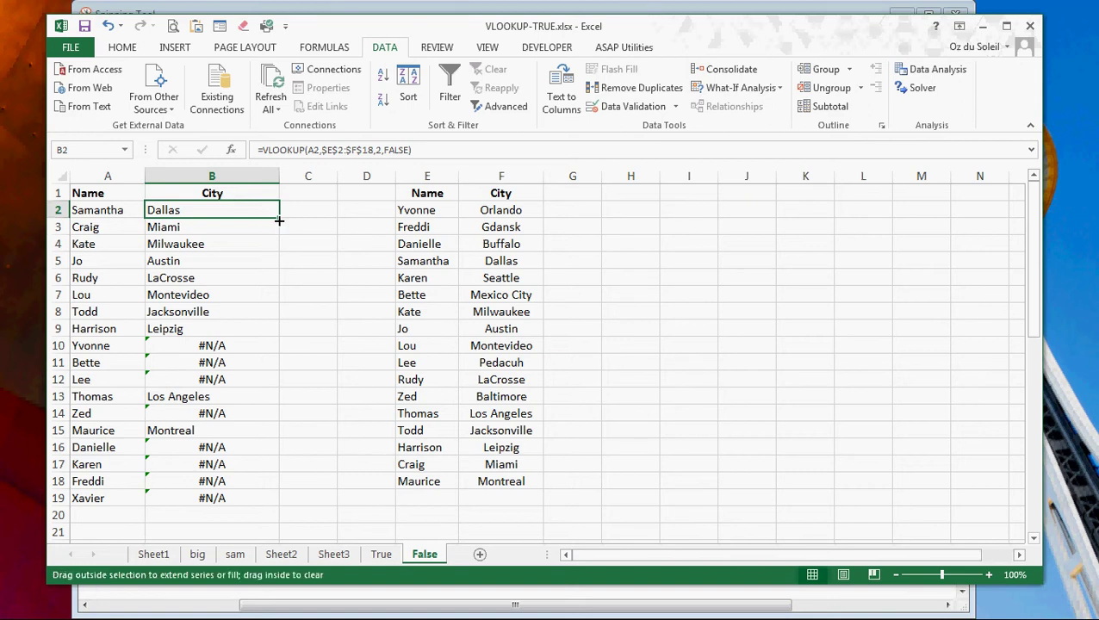
double_click(280, 223)
left_click(228, 499)
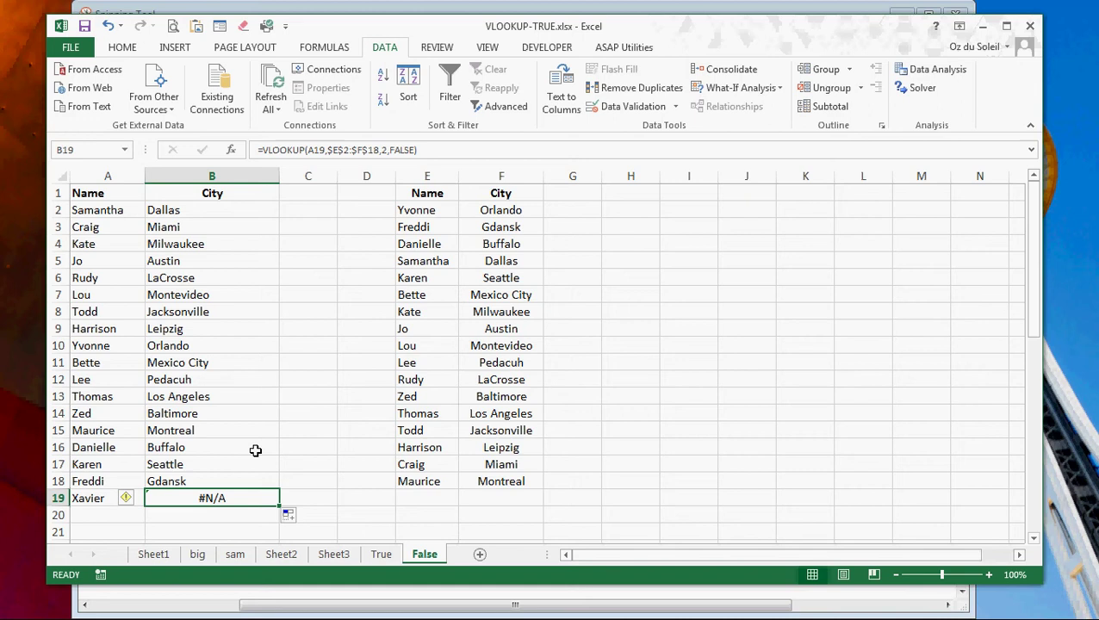
left_click(123, 409)
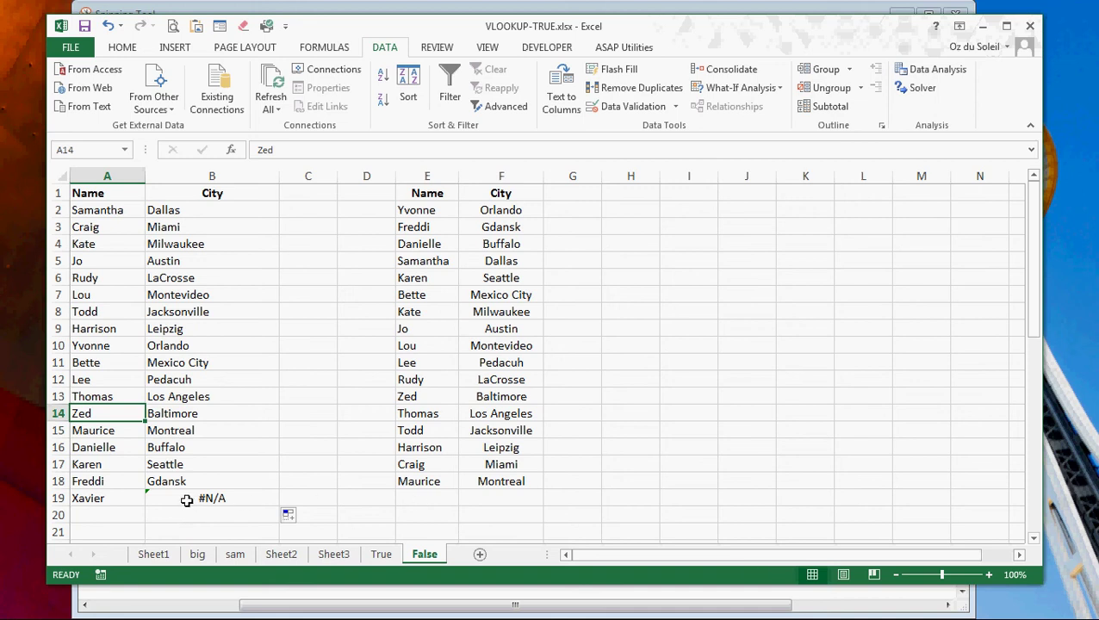
Step: Replace FALSE with TRUE in B2's formula so Samantha's city becomes LaCrosse
left_click(216, 210)
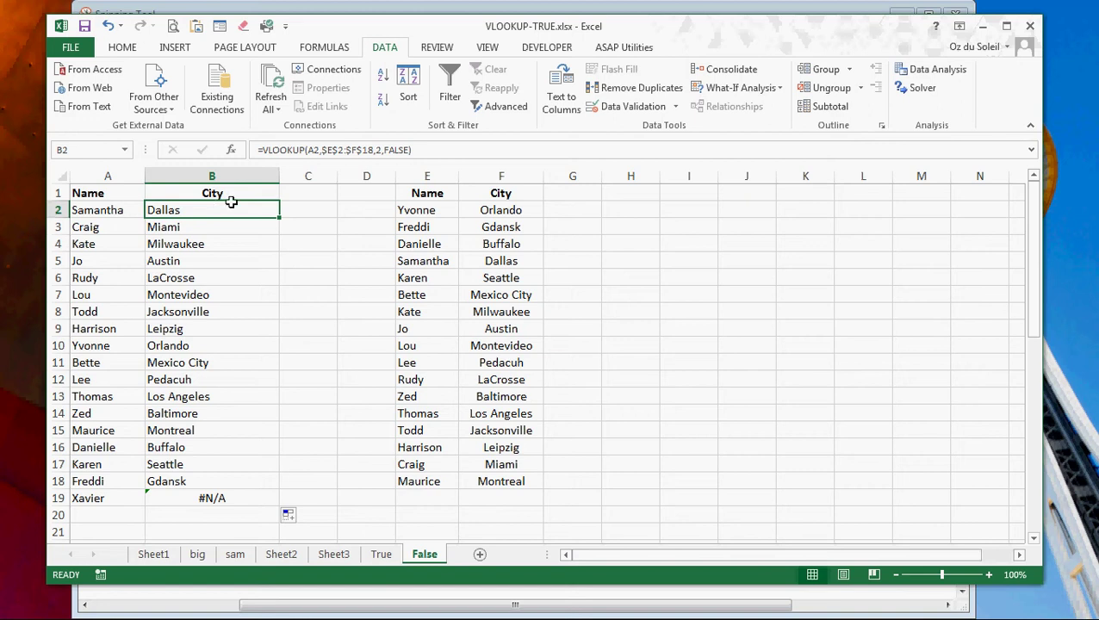
double_click(398, 150)
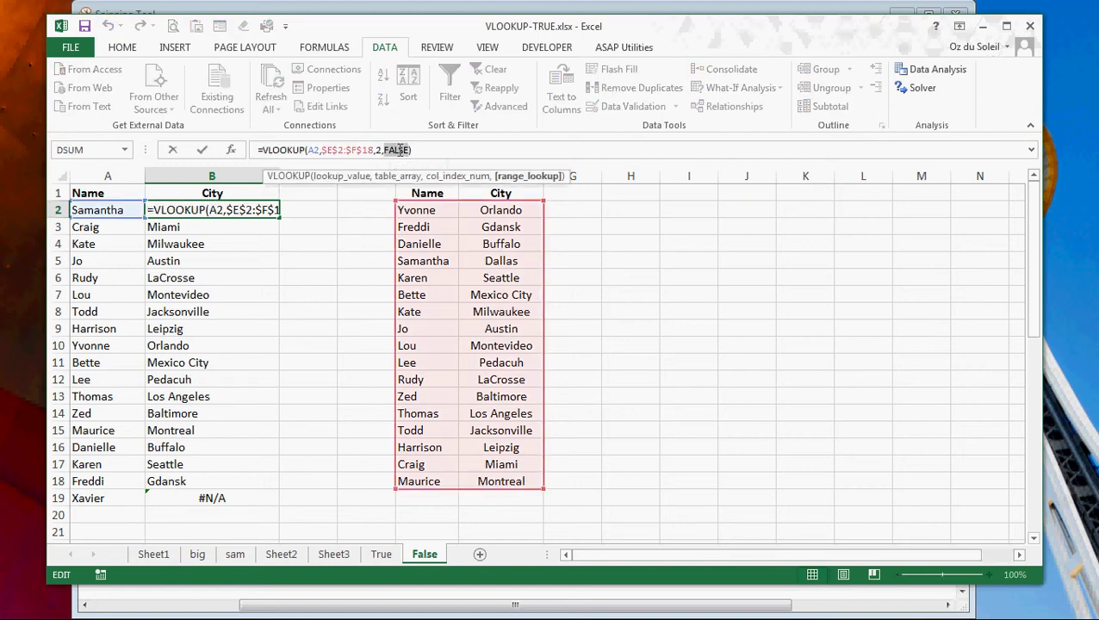
type("true")
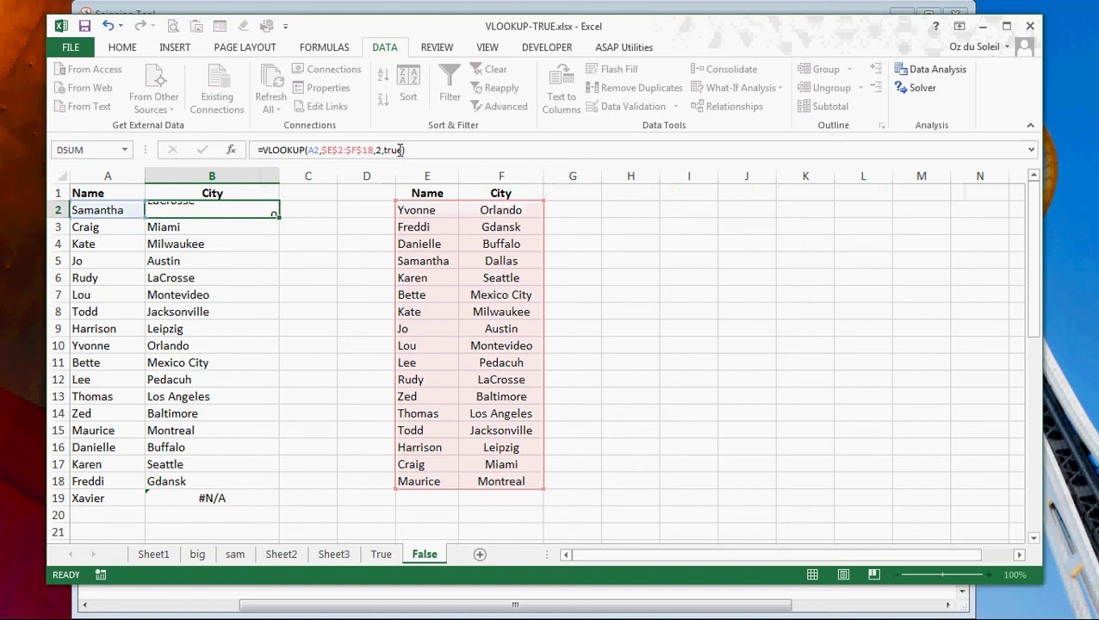
key("Return")
key("Up")
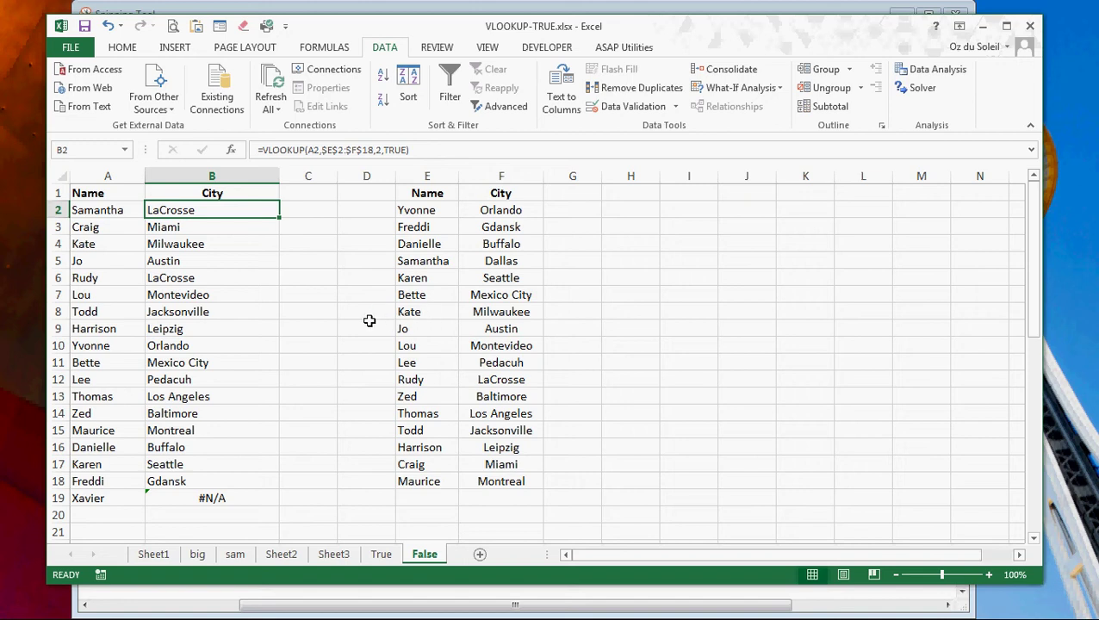
Step: Fill B2's TRUE lookup down to B19 and inspect the formulas for Xavier and Samantha
double_click(279, 218)
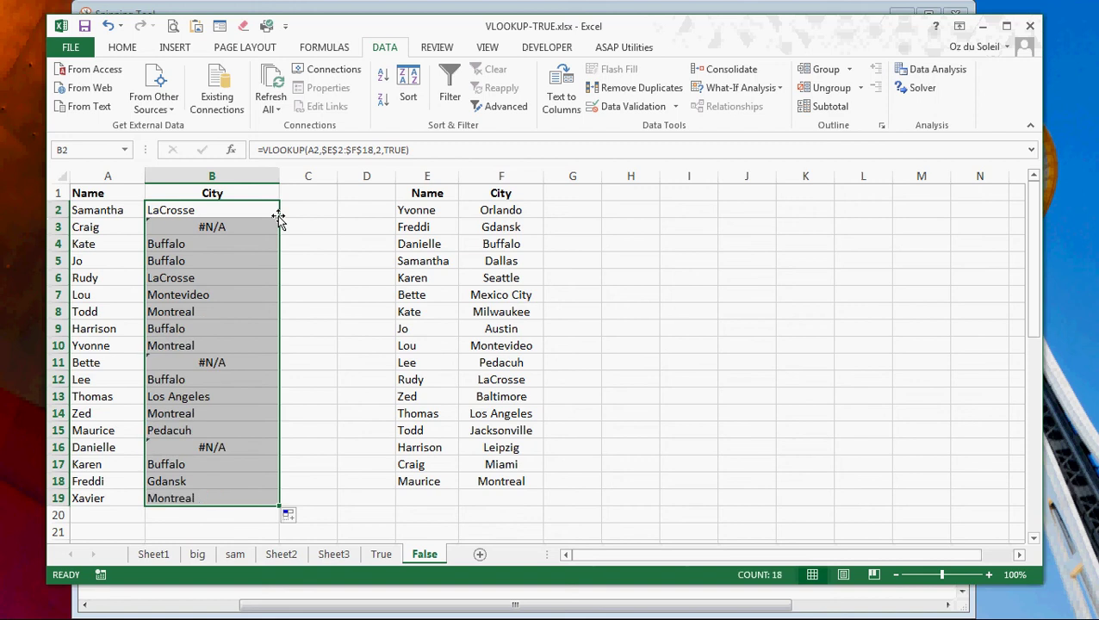
left_click(128, 502)
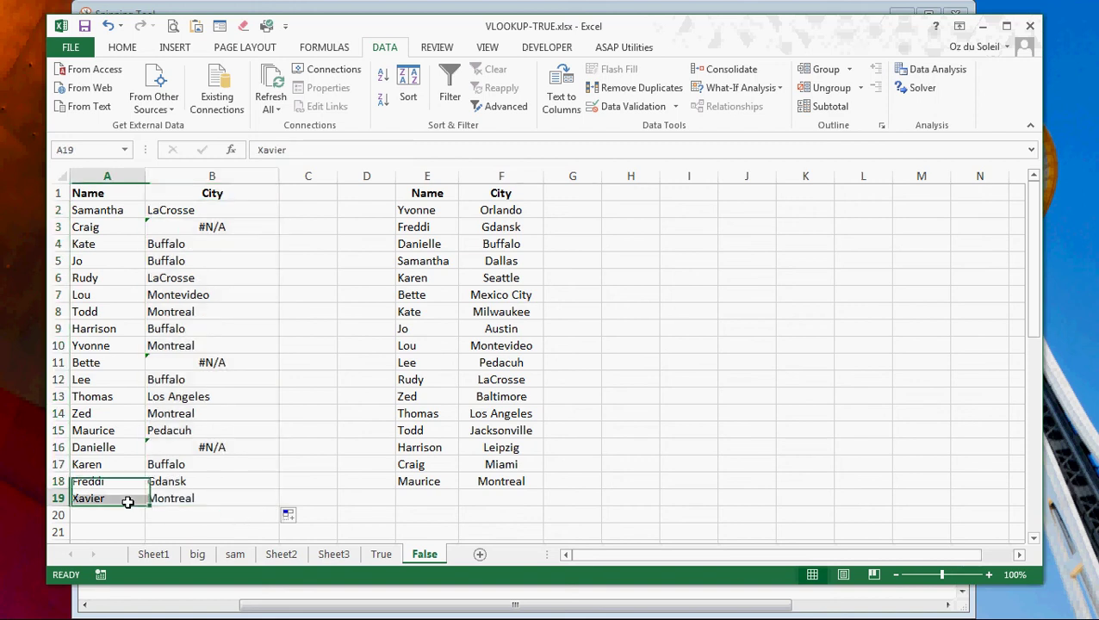
left_click(195, 498)
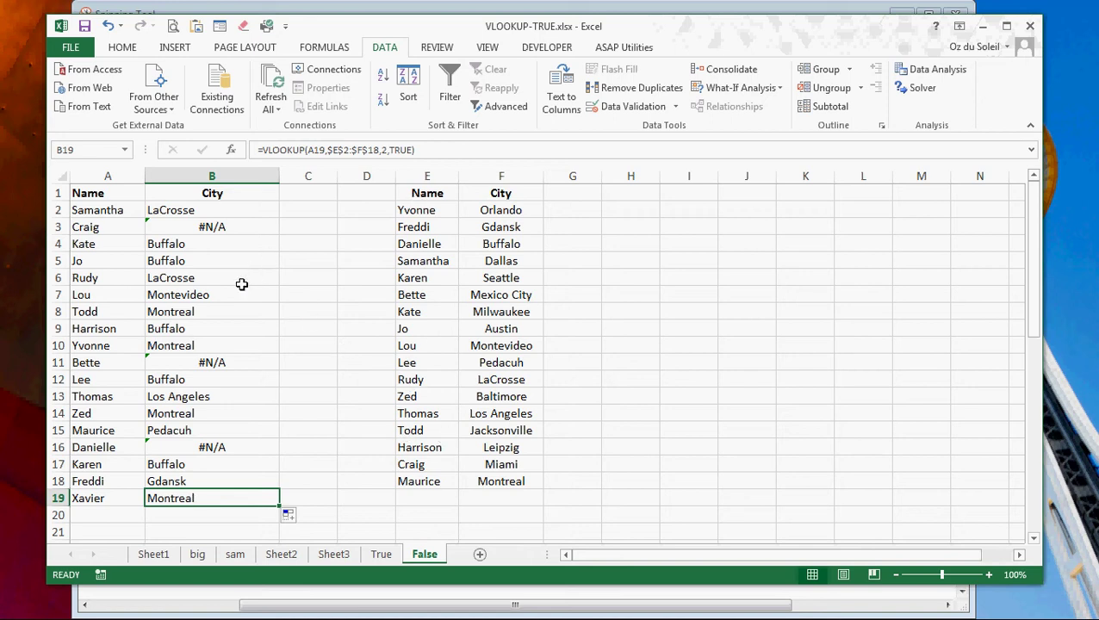
left_click(125, 214)
left_click(227, 213)
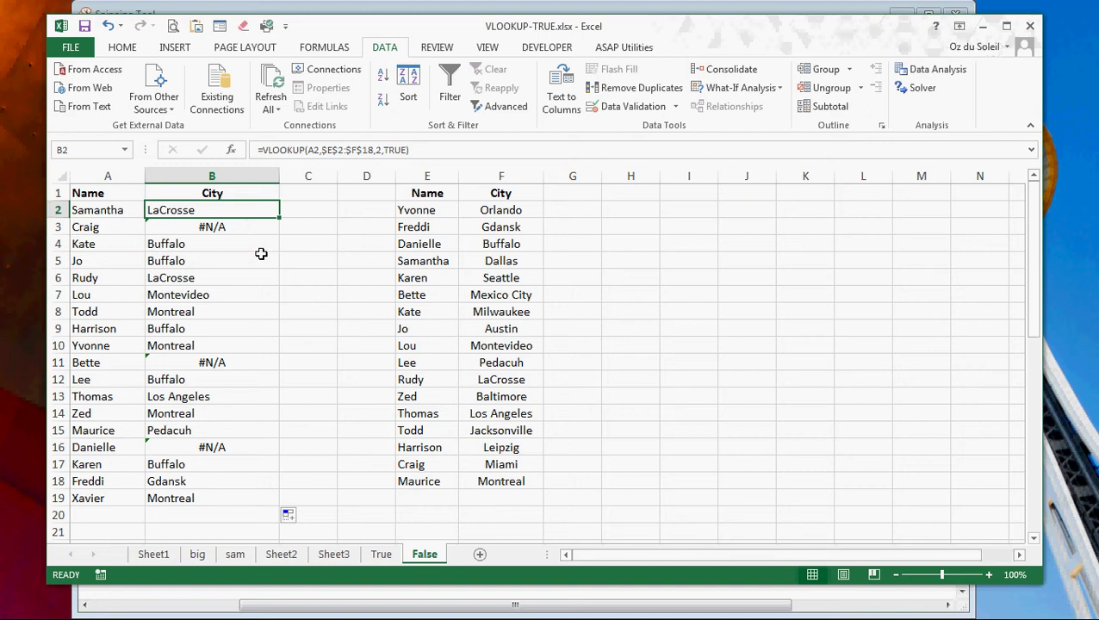
Step: On the True sheet, select the City results in B2:B18 and delete them
left_click(382, 556)
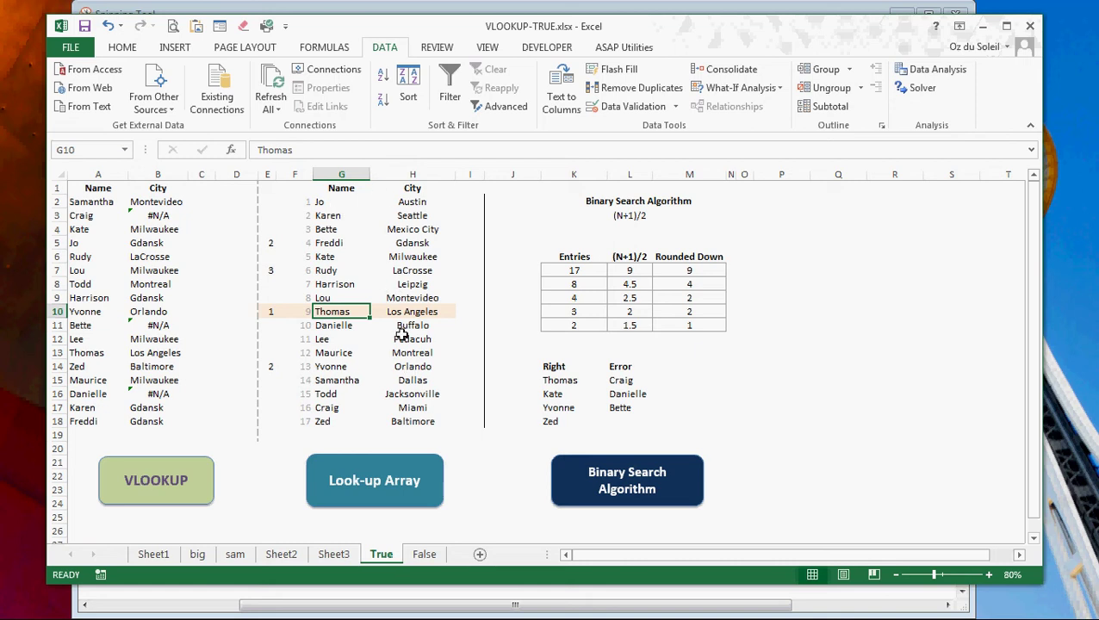
left_click(322, 204)
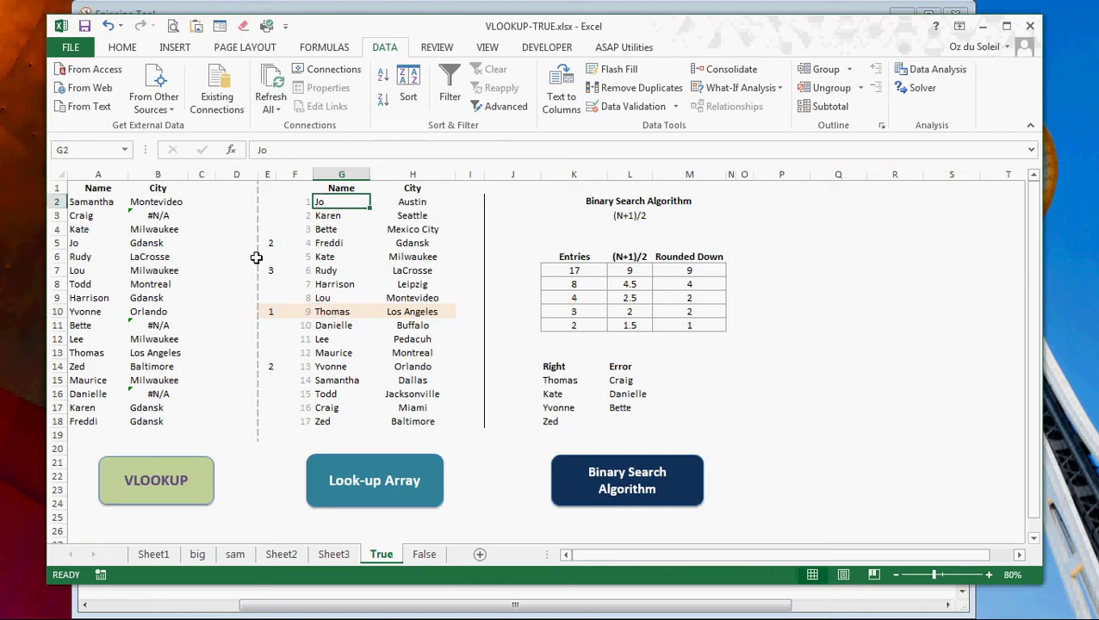
left_click(190, 202)
left_click_drag(190, 202, 207, 324)
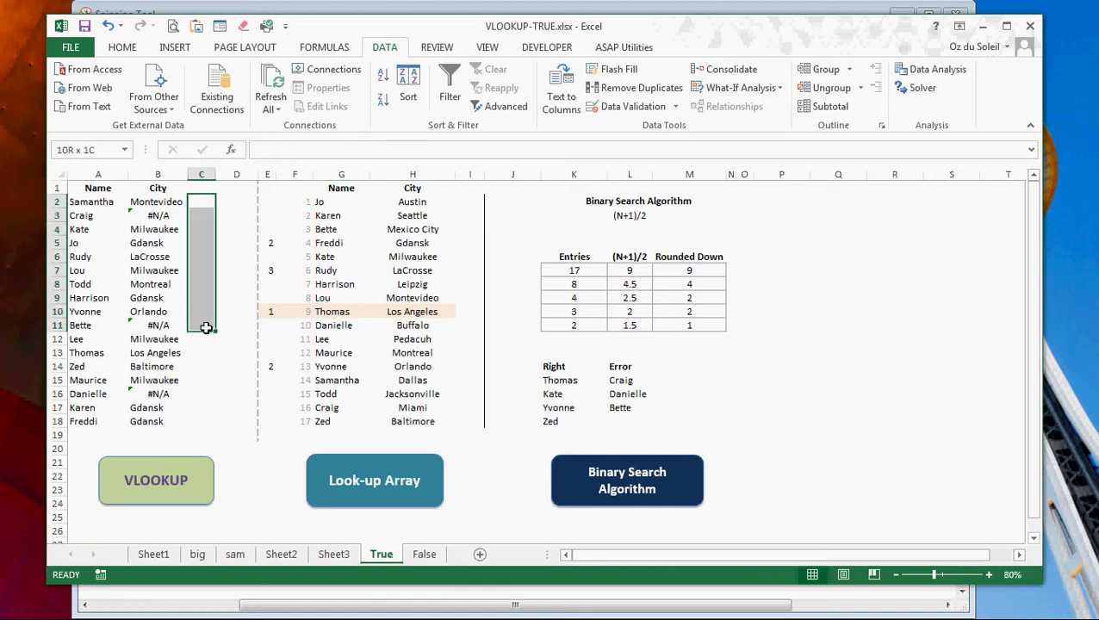
left_click(162, 204)
left_click_drag(162, 204, 184, 393)
key("Delete")
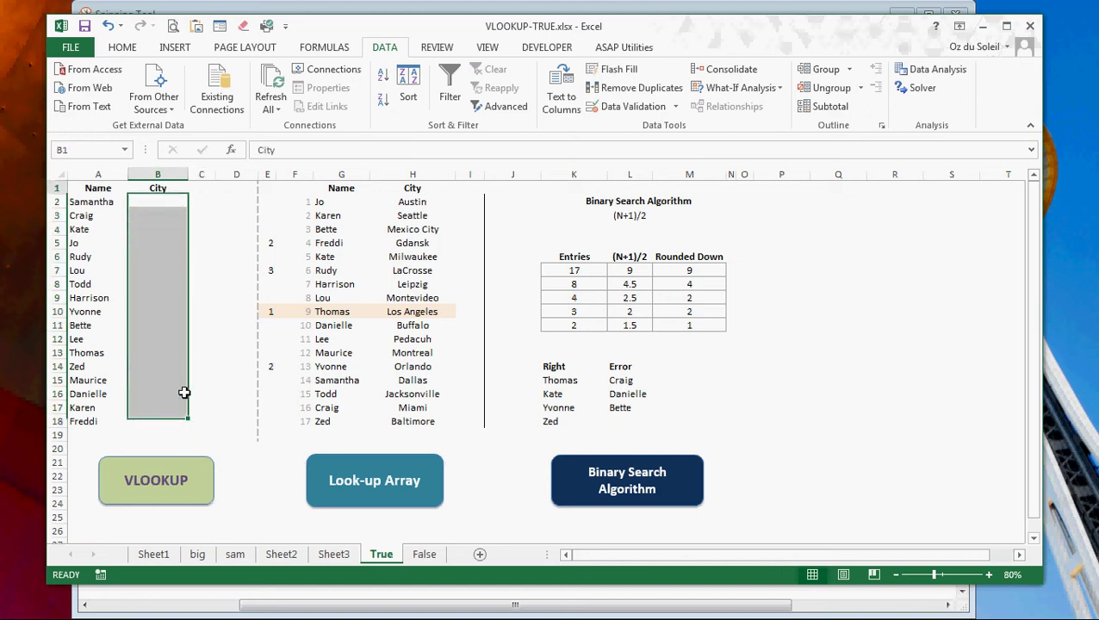
key("shift+BackSpace")
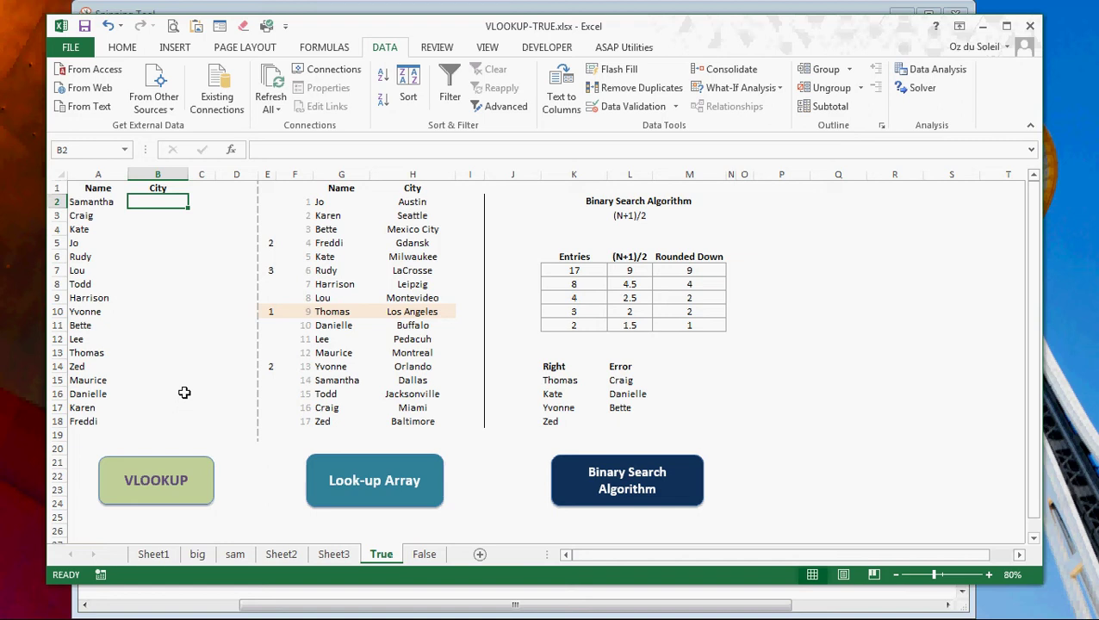
Step: Enter an exact-match VLOOKUP in B2 using A2 and the G2:H19 Name/City list
type("=vlooku")
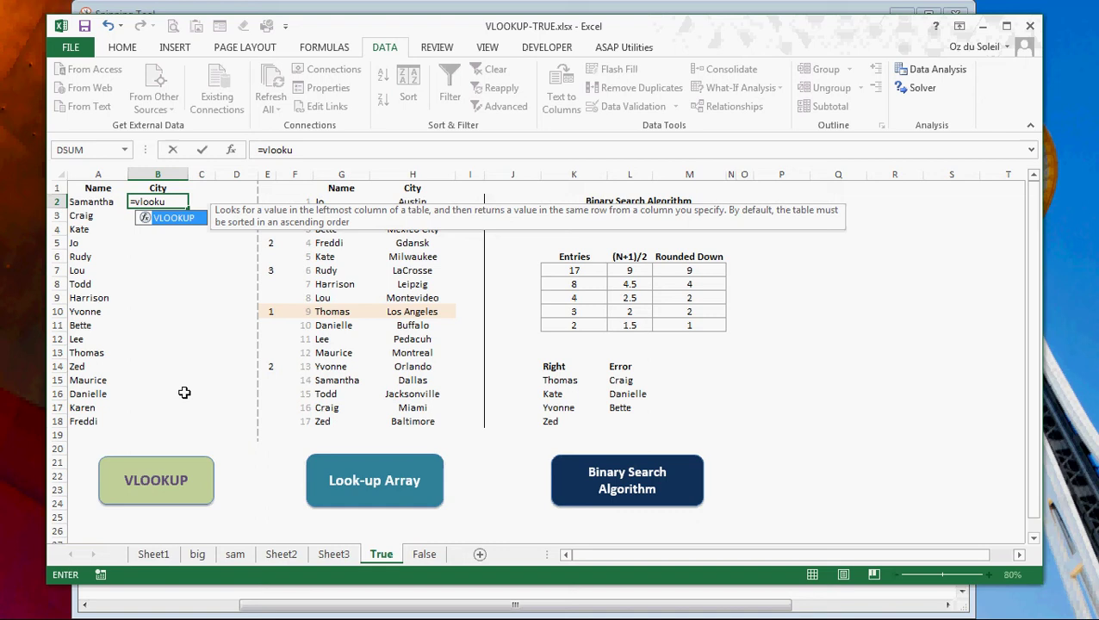
type("p(")
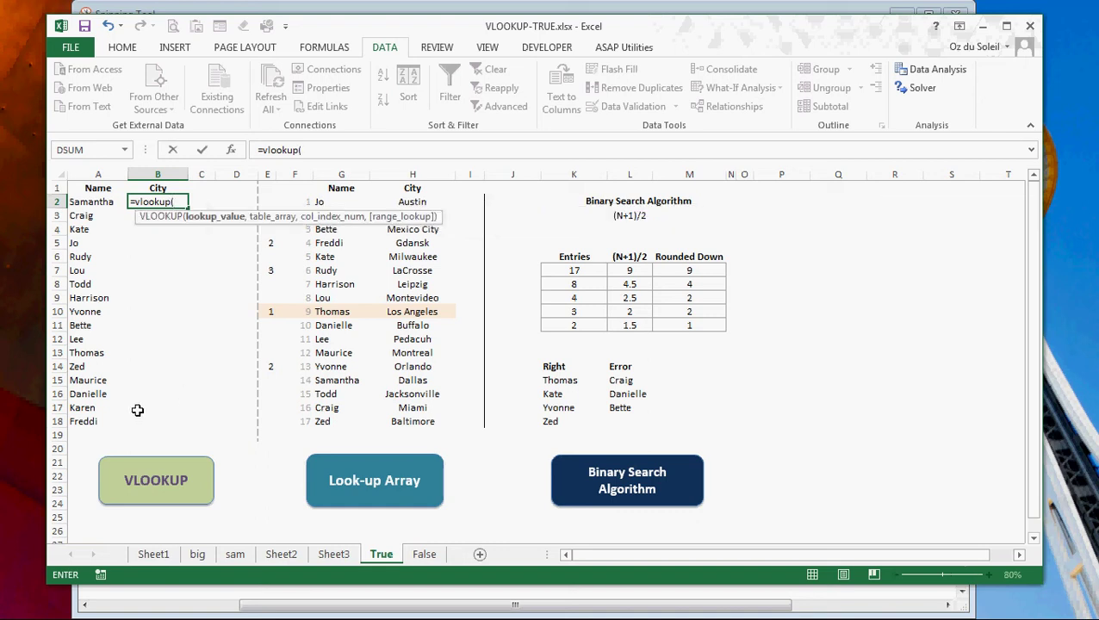
left_click(95, 201)
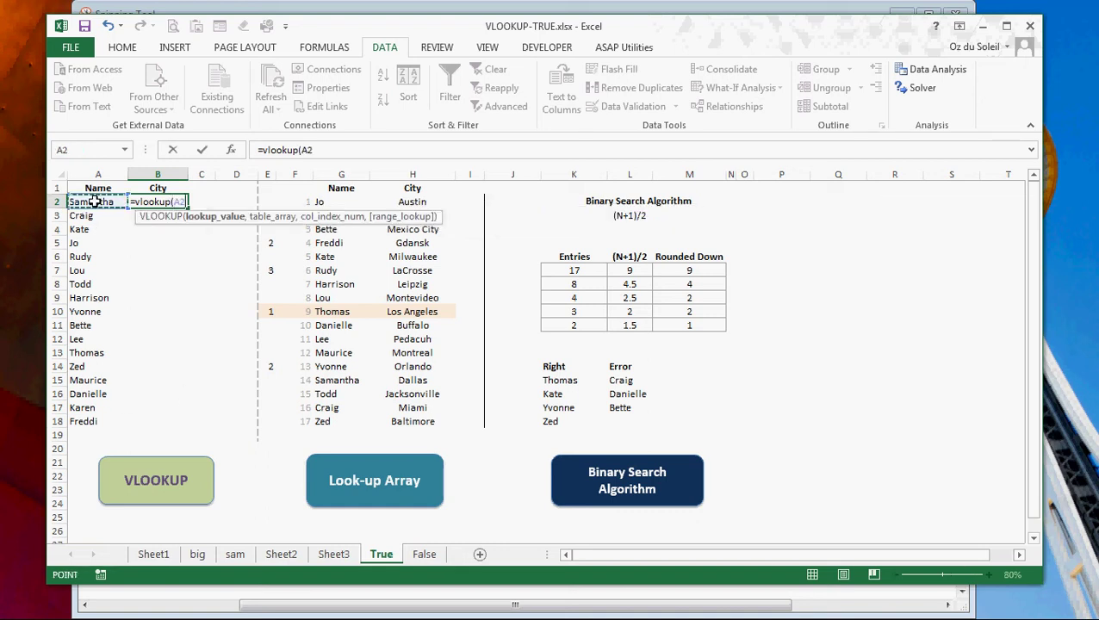
type(",")
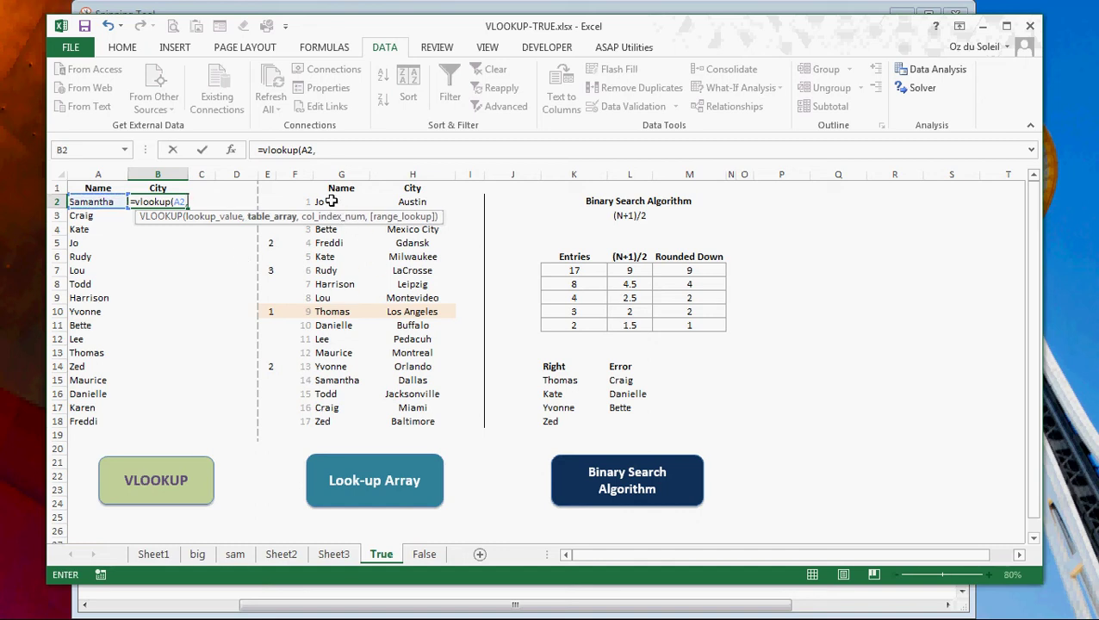
left_click_drag(331, 201, 408, 431)
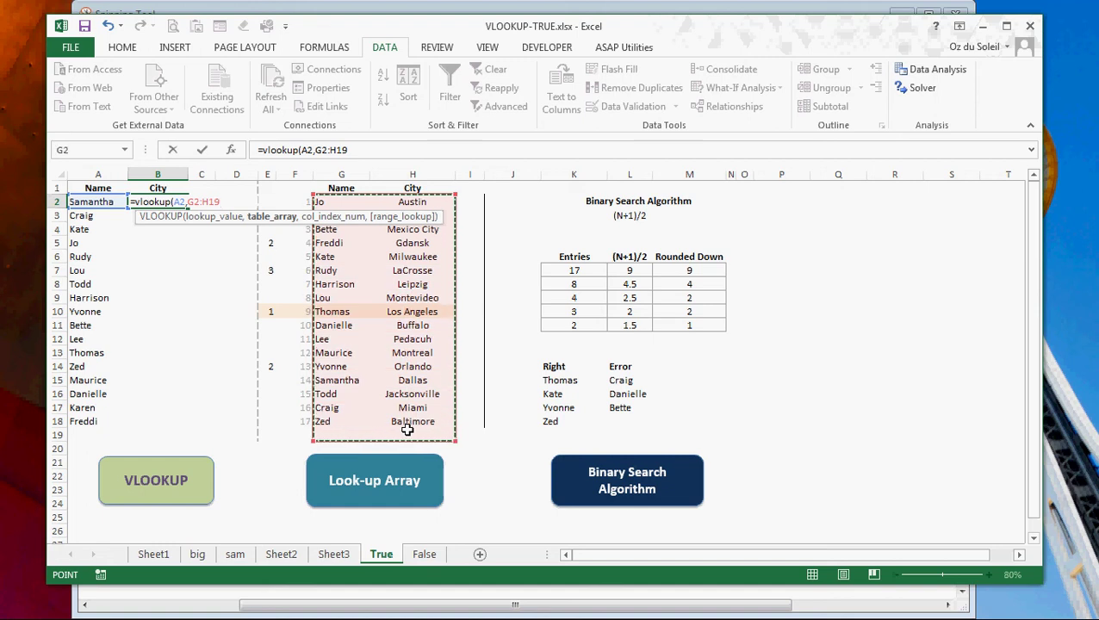
type(",2")
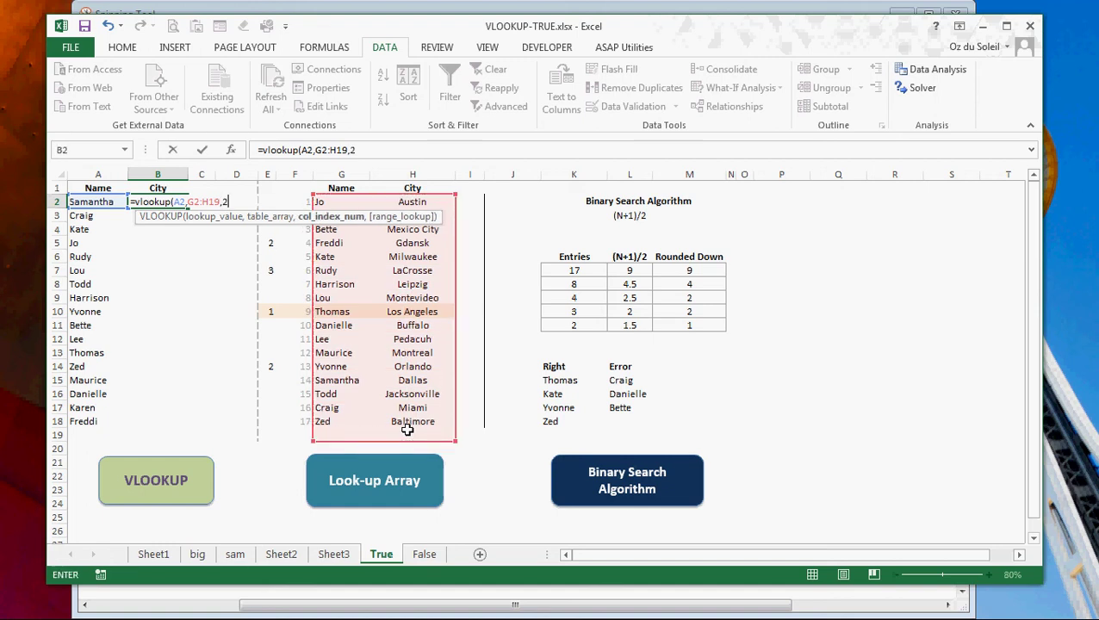
type(",false")
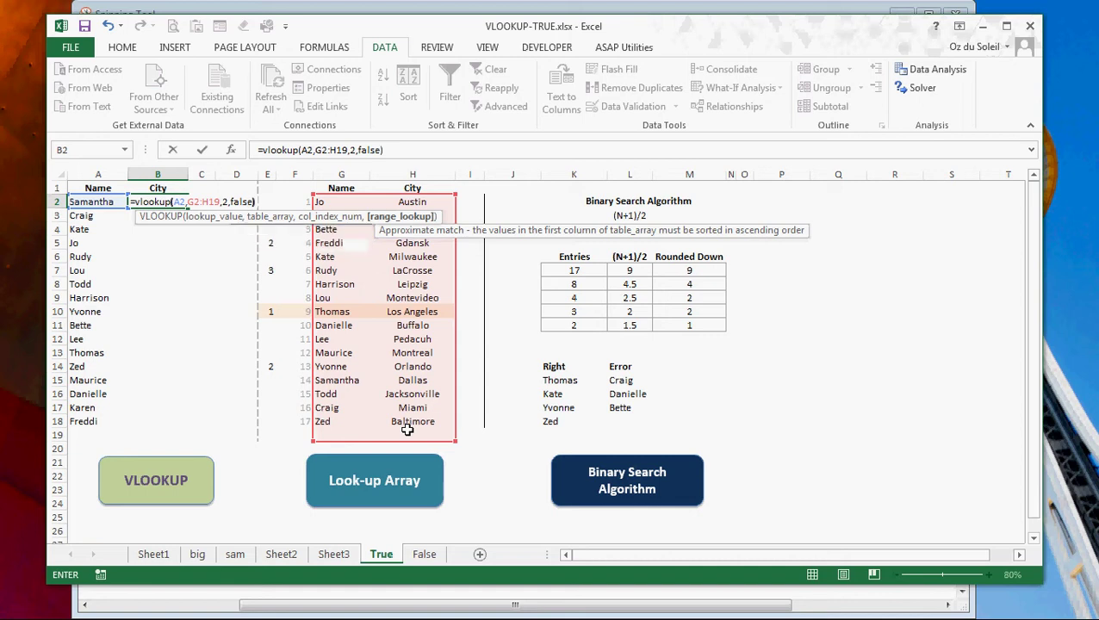
key("Return")
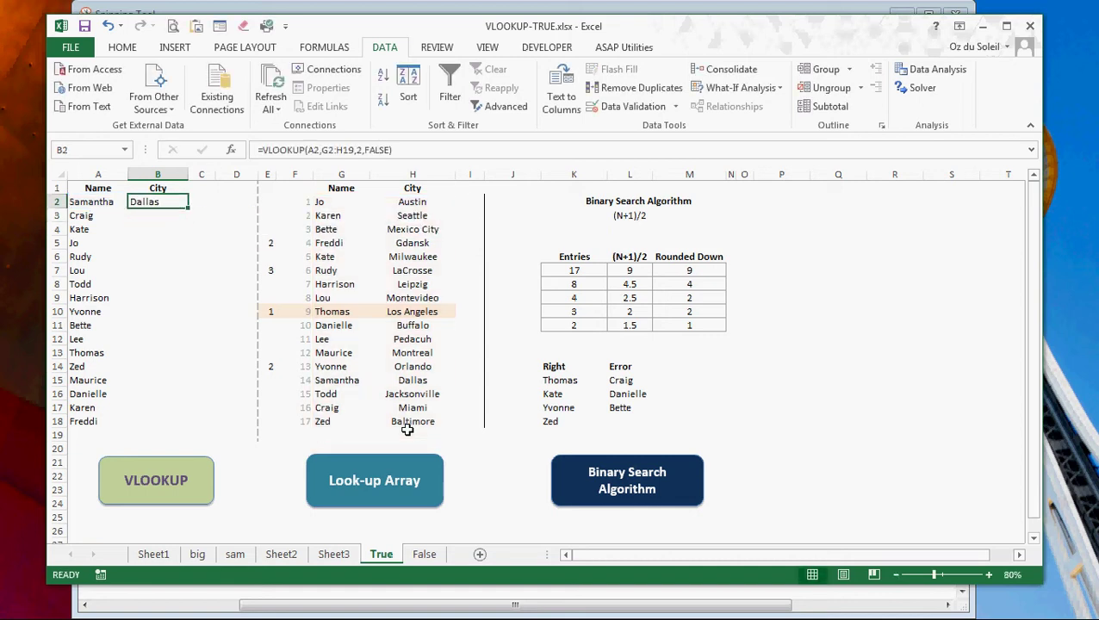
Step: Lock the table to $G$2:$H$19 and fill the formula down to B18, checking Freddi
left_click(325, 150)
key("F4")
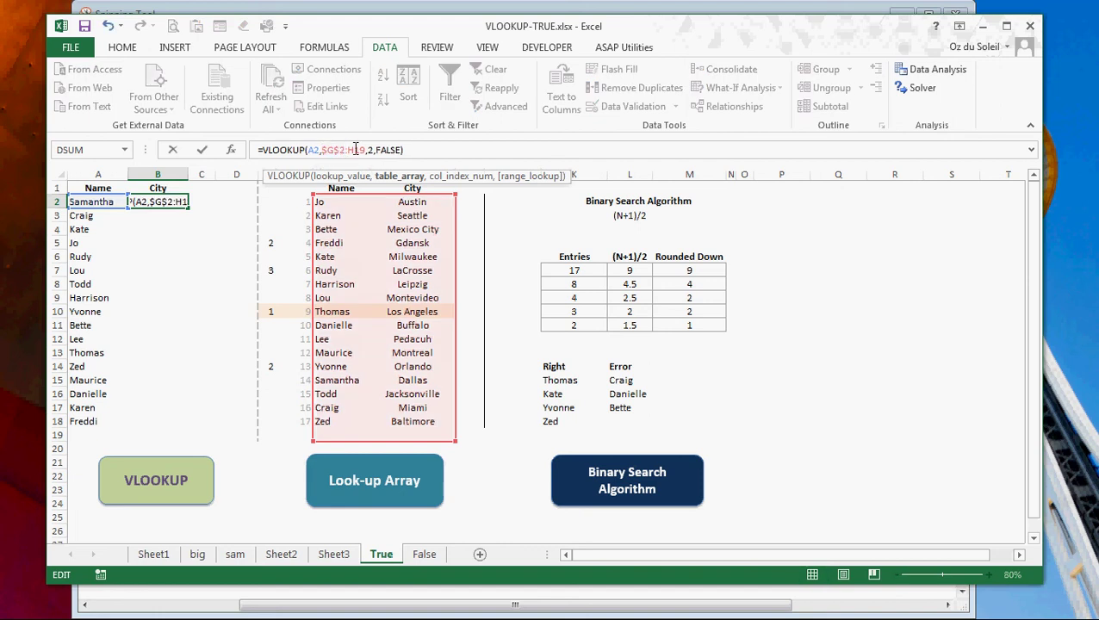
key("F4")
key("Return")
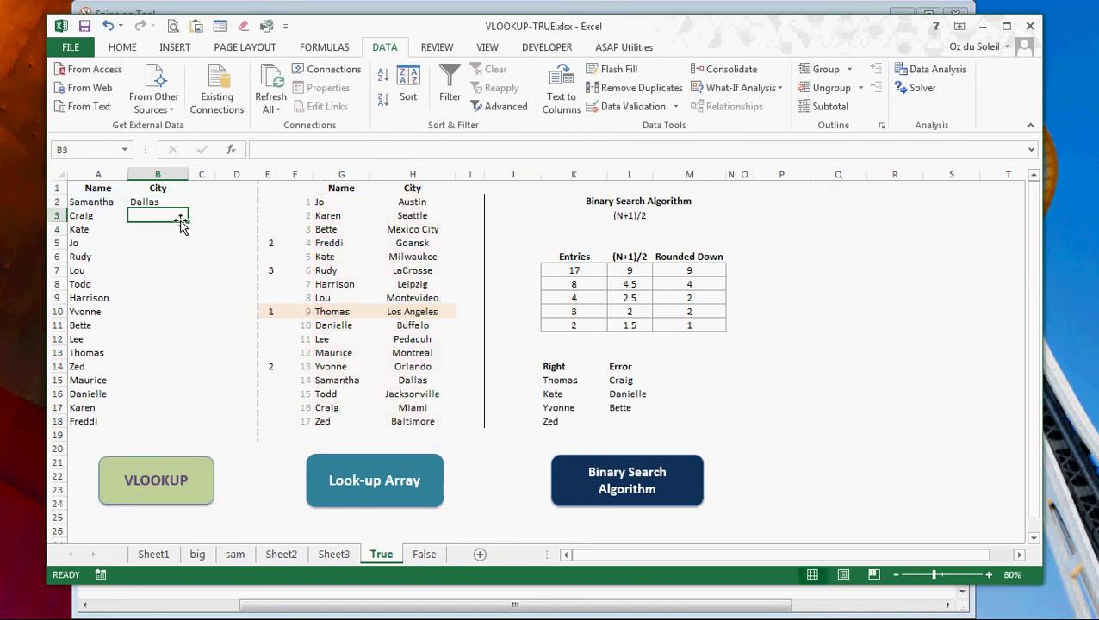
left_click(179, 203)
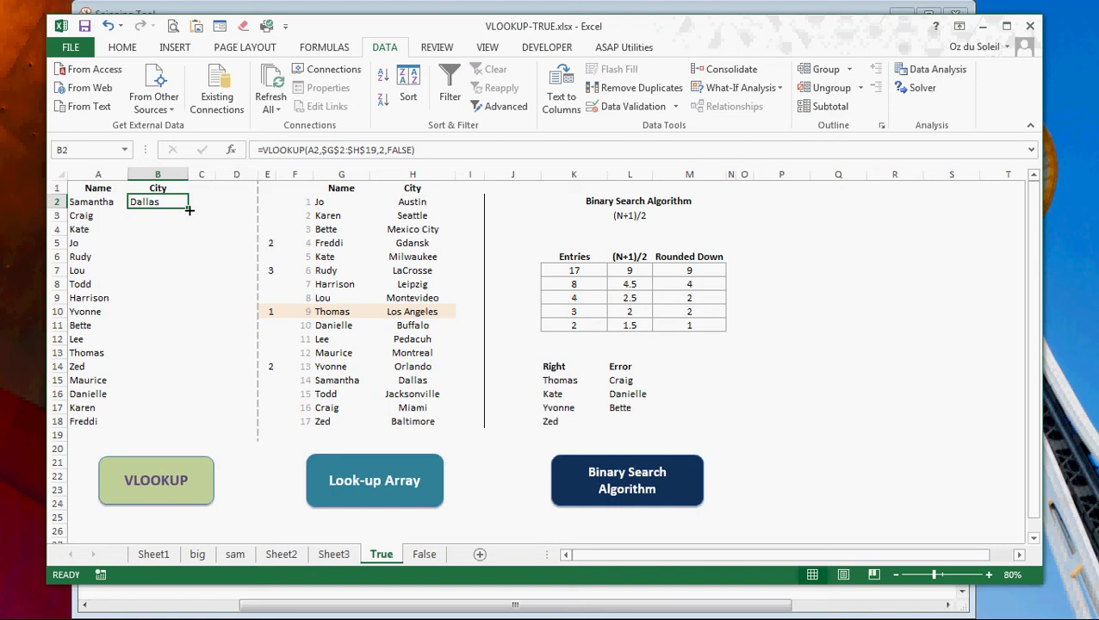
double_click(189, 209)
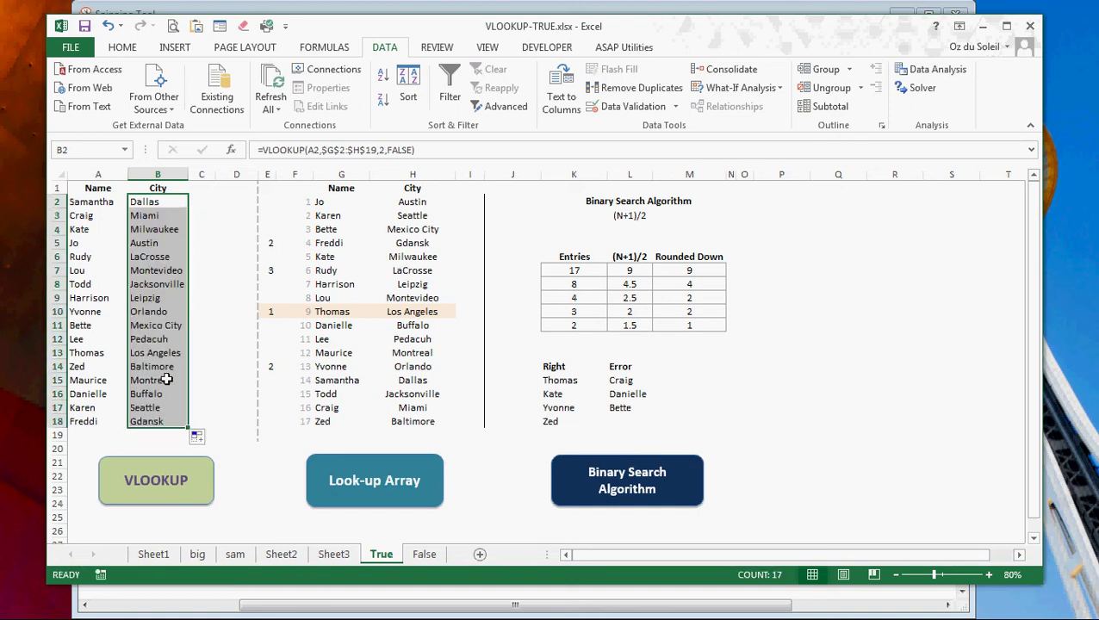
left_click(157, 421)
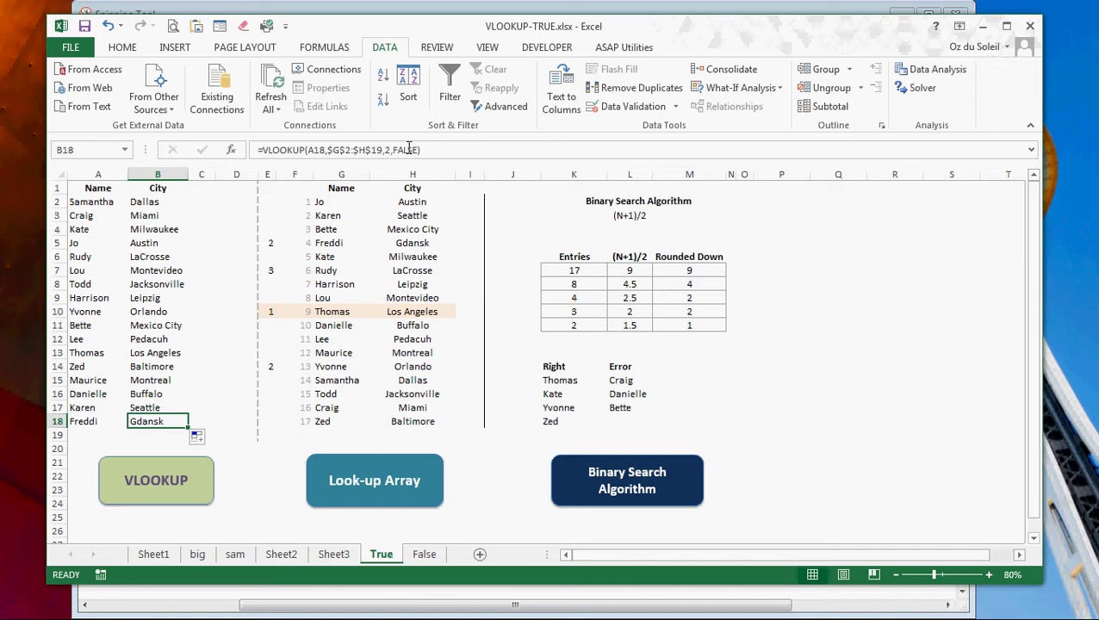
Step: Switch B2's lookup to TRUE and fill it down to B18, giving Montevideo for Samantha
left_click(170, 205)
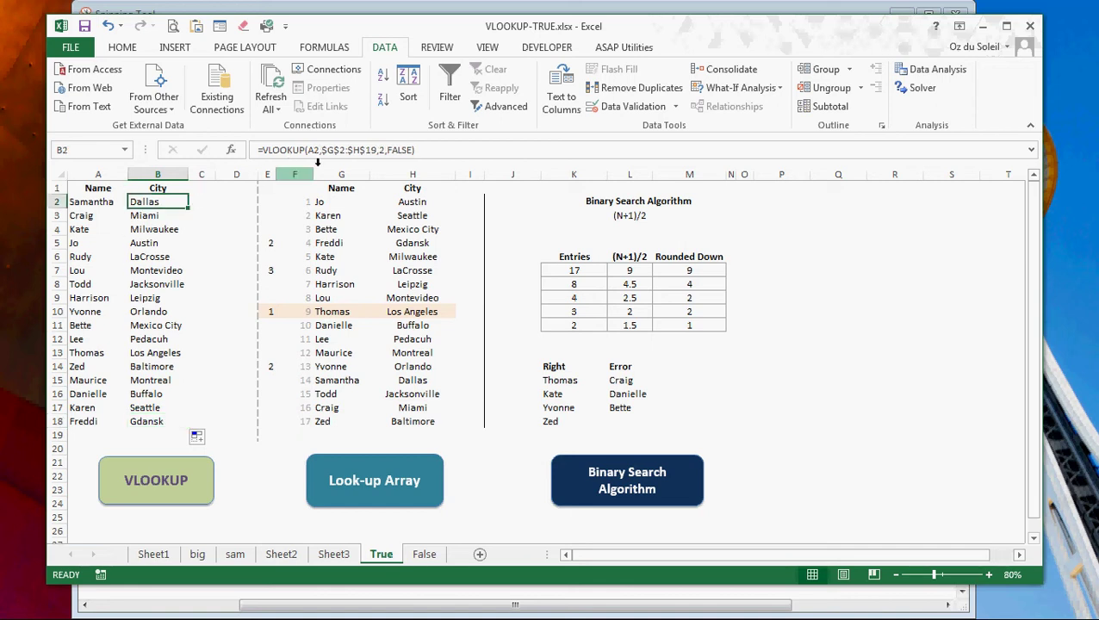
double_click(398, 150)
type("true")
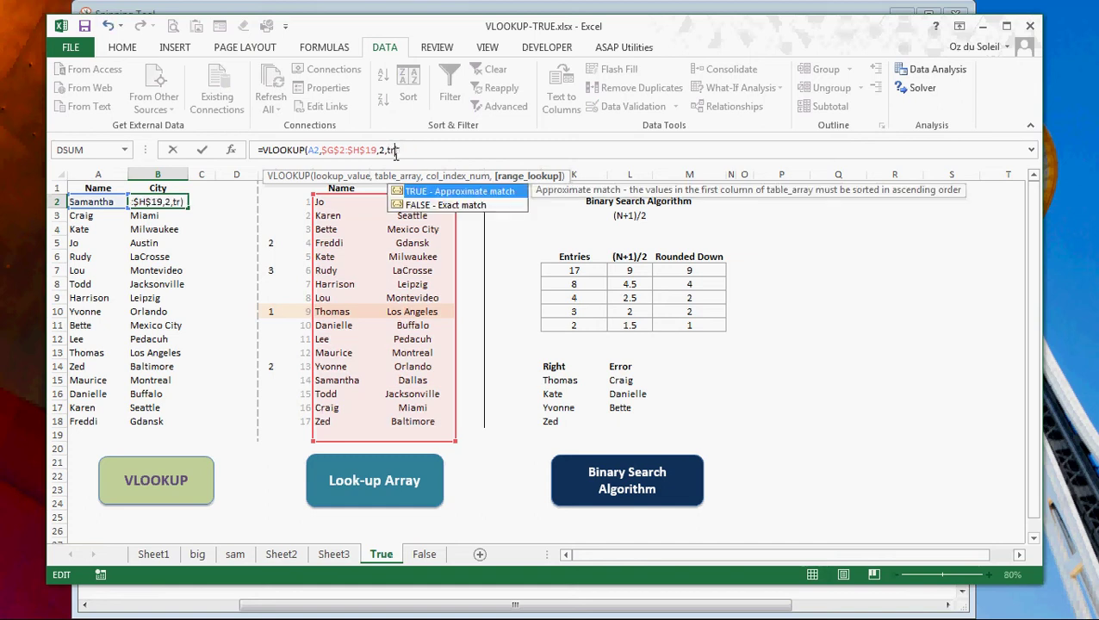
key("ctrl+Return")
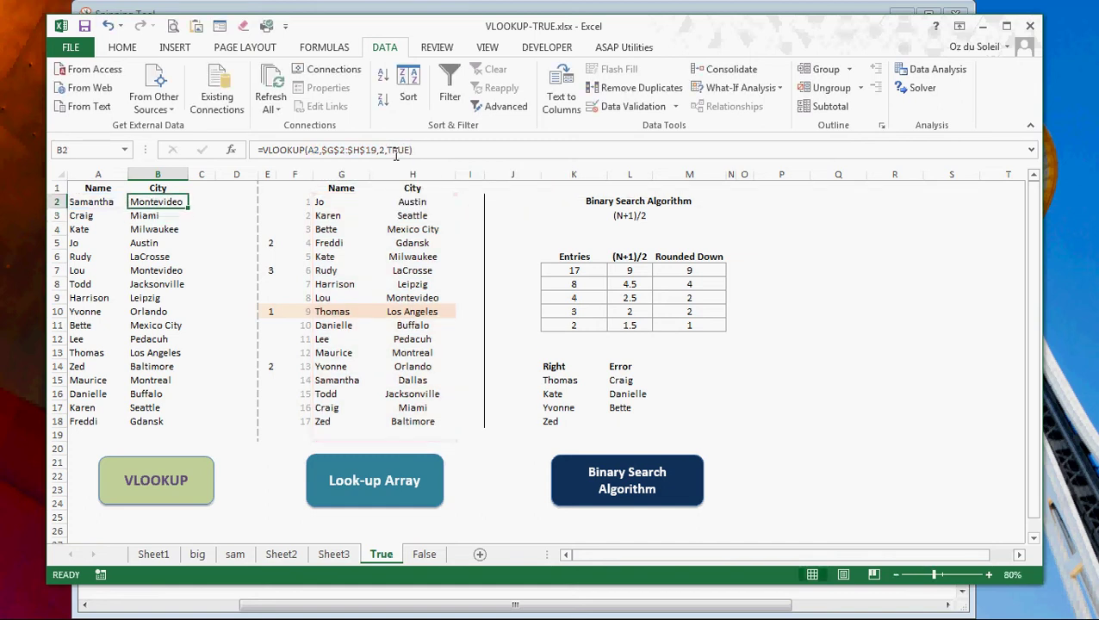
double_click(186, 208)
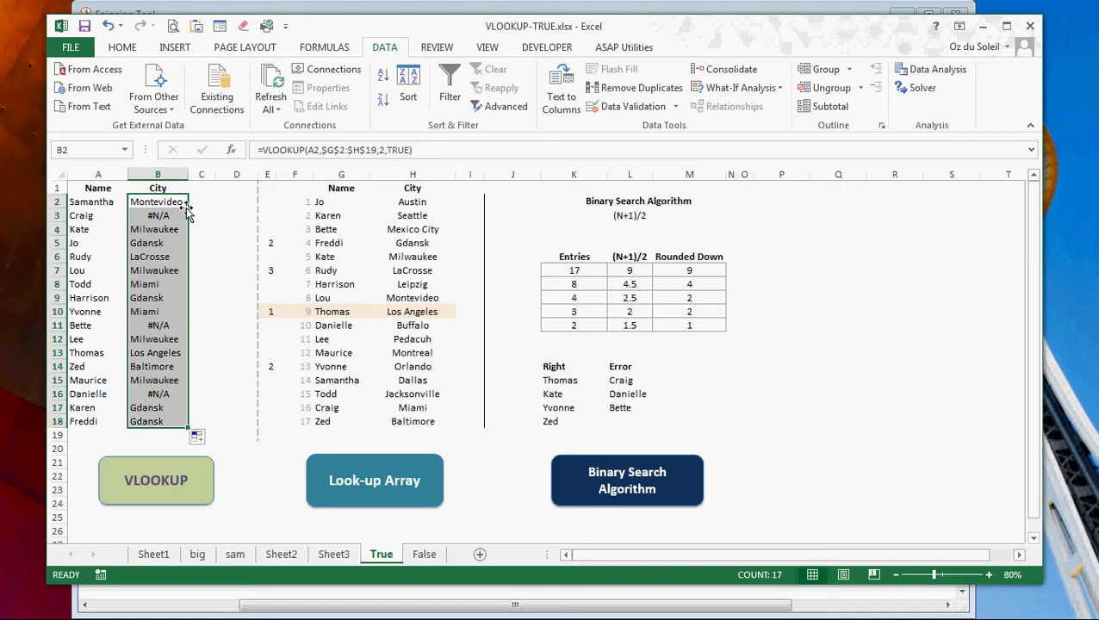
left_click(143, 201)
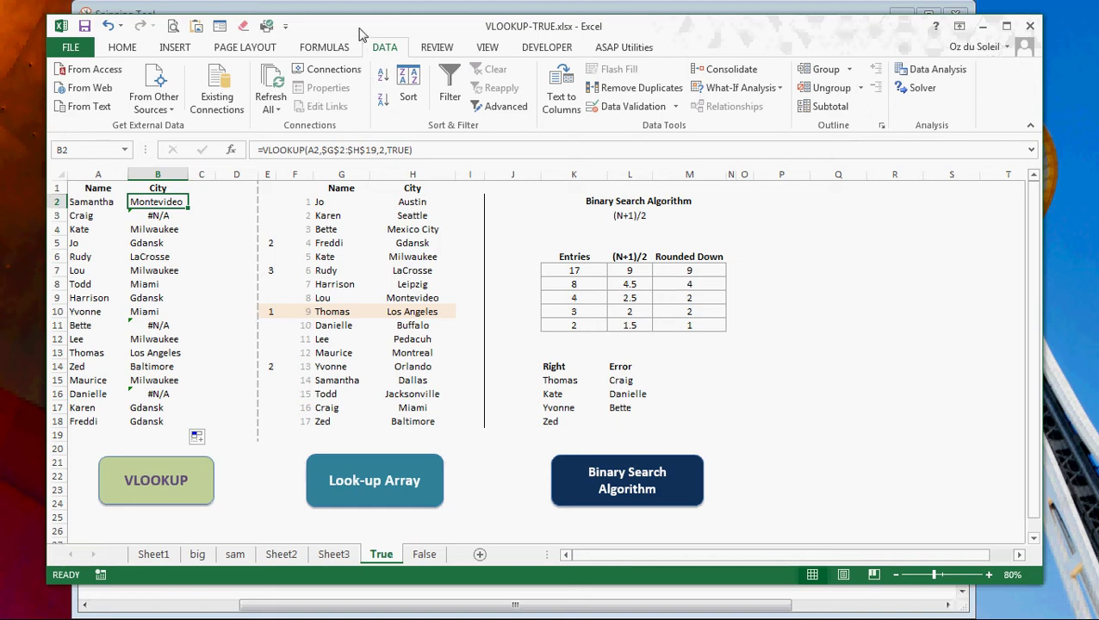
Step: Drag the Excel window aside and bring the Snipping Tool capture of the True sheet forward
left_click_drag(363, 31, 409, 75)
left_click(414, 14)
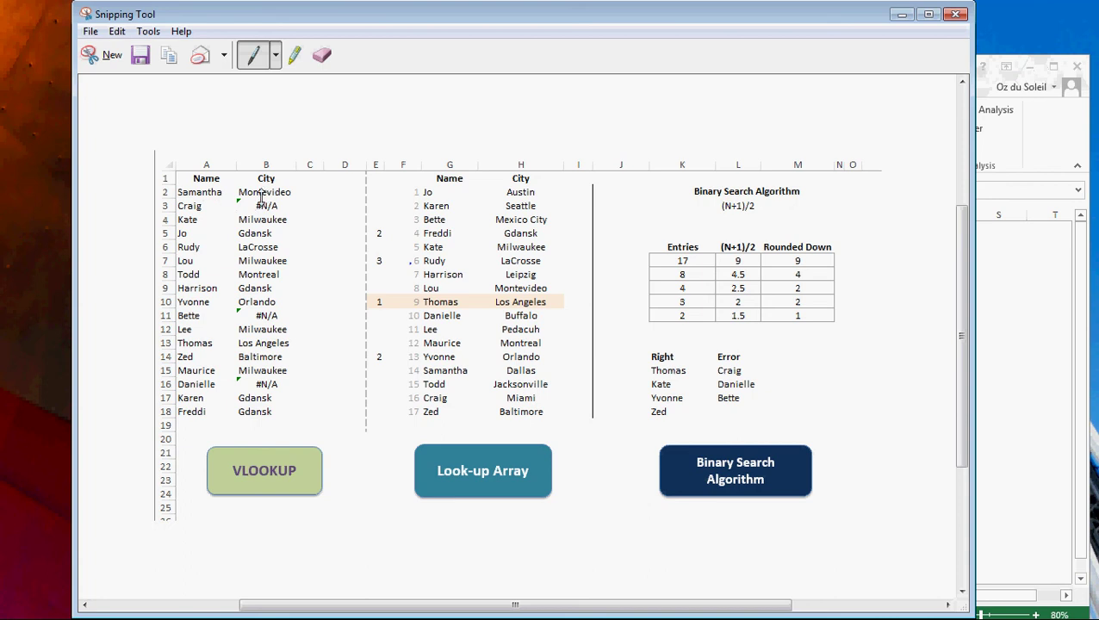
Step: Ink a circle around Montevideo in B2 and the Rounded Down 9, and underline step 1 at Thomas
mouse_move(263, 200)
left_mouse_down()
mouse_move(234, 205)
mouse_move(229, 185)
mouse_move(285, 178)
mouse_move(299, 200)
mouse_move(259, 205)
left_mouse_up()
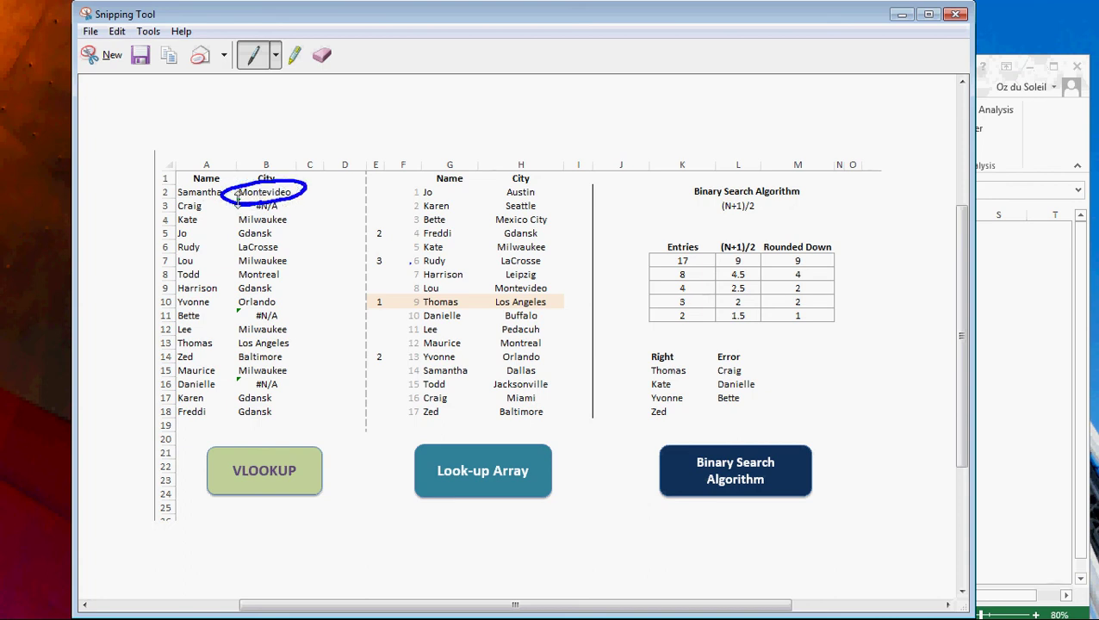
right_click(790, 258)
key("Escape")
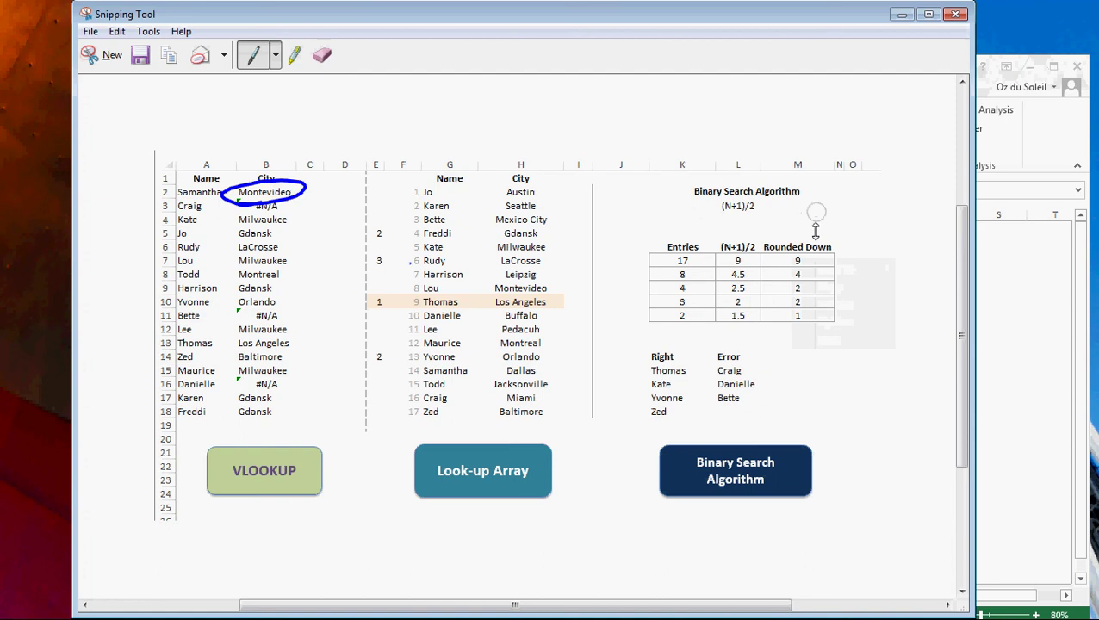
mouse_move(798, 247)
left_mouse_down()
mouse_move(790, 264)
mouse_move(793, 249)
left_mouse_up()
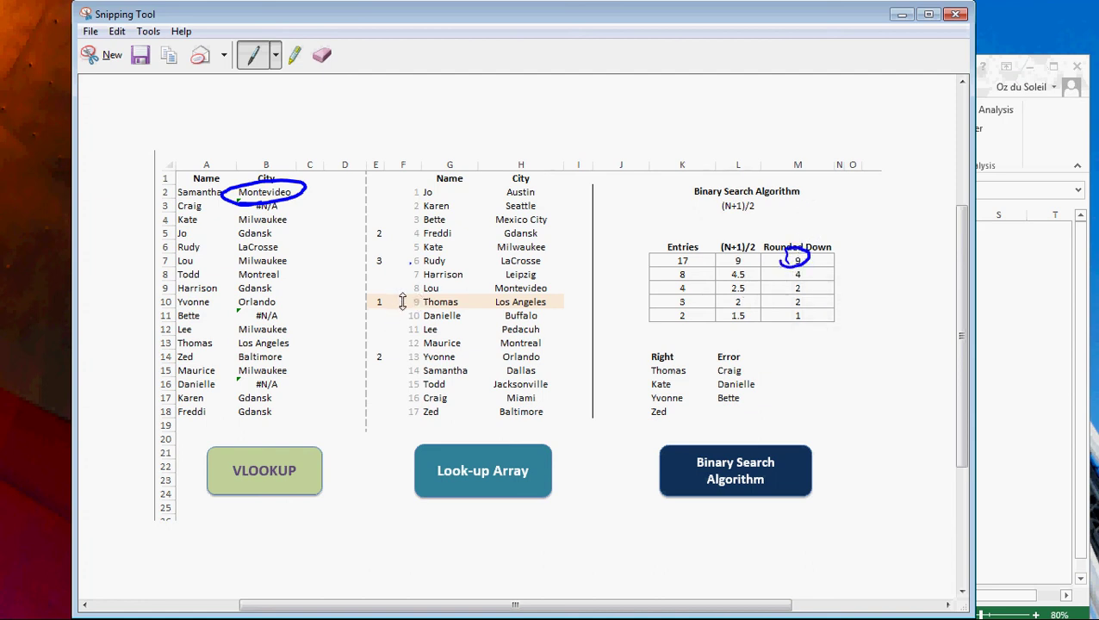
left_click_drag(410, 304, 378, 304)
Step: Draw a line from Thomas up to Freddi and circle step numbers 2 and 3
mouse_move(410, 304)
left_mouse_down()
mouse_move(393, 289)
mouse_move(402, 236)
left_mouse_up()
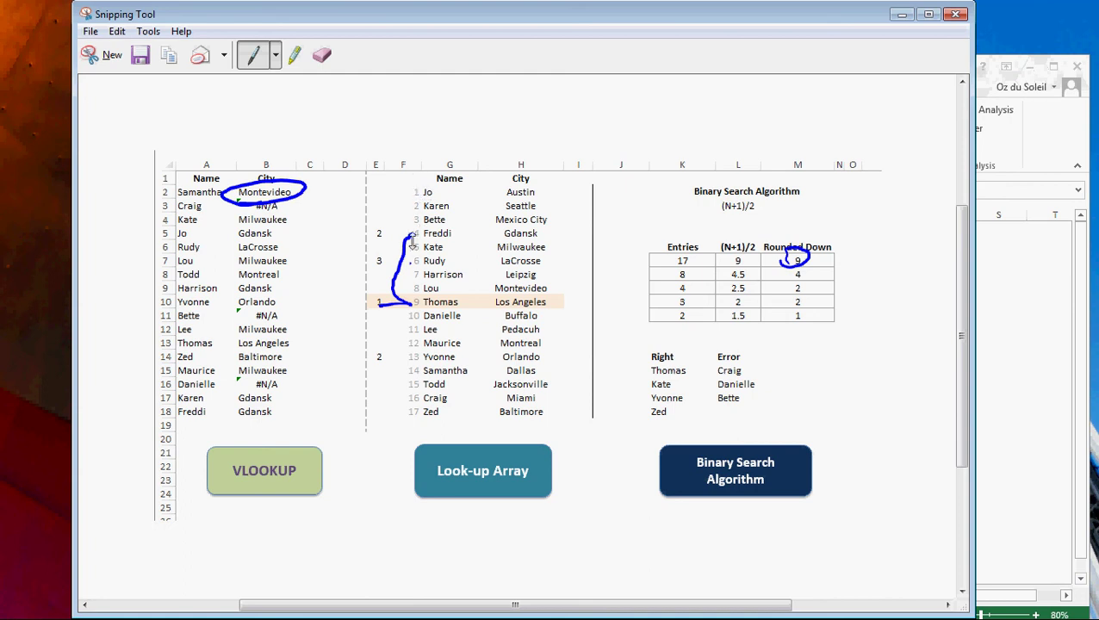
mouse_move(371, 230)
left_mouse_down()
mouse_move(387, 231)
mouse_move(371, 234)
left_mouse_up()
mouse_move(410, 226)
left_mouse_down()
mouse_move(398, 246)
mouse_move(405, 263)
mouse_move(371, 258)
left_mouse_up()
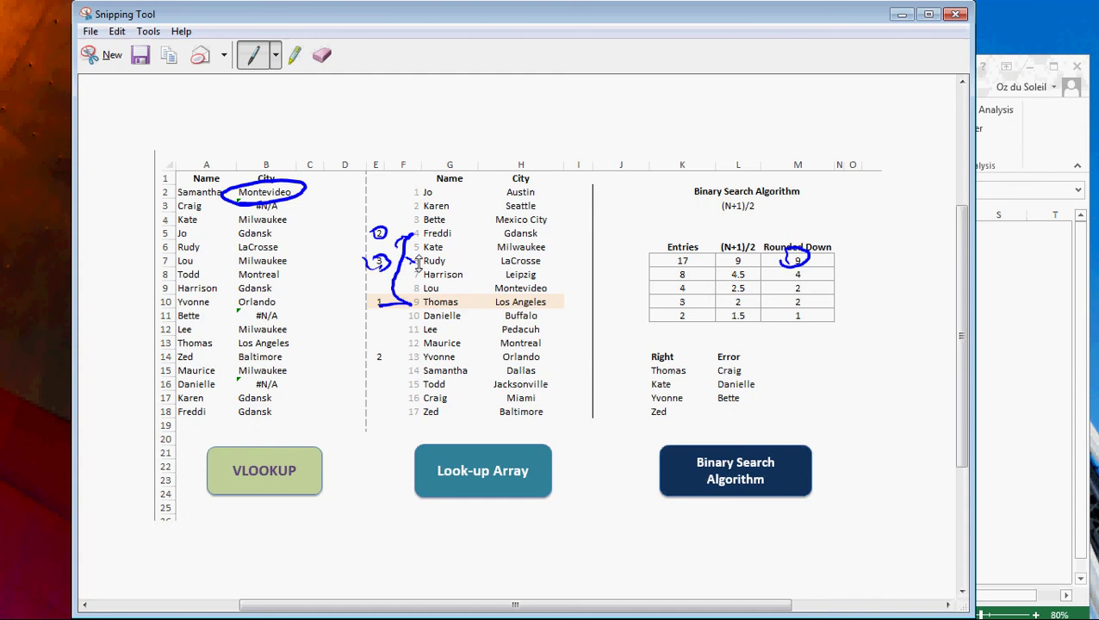
Step: Trace down from Rudy past Harrison to Lou and circle Montevideo in column H
mouse_move(417, 260)
left_mouse_down()
mouse_move(405, 269)
mouse_move(415, 276)
left_mouse_up()
left_click_drag(415, 274, 403, 288)
mouse_move(496, 298)
left_mouse_down()
mouse_move(480, 280)
mouse_move(541, 269)
mouse_move(556, 291)
mouse_move(520, 302)
left_mouse_up()
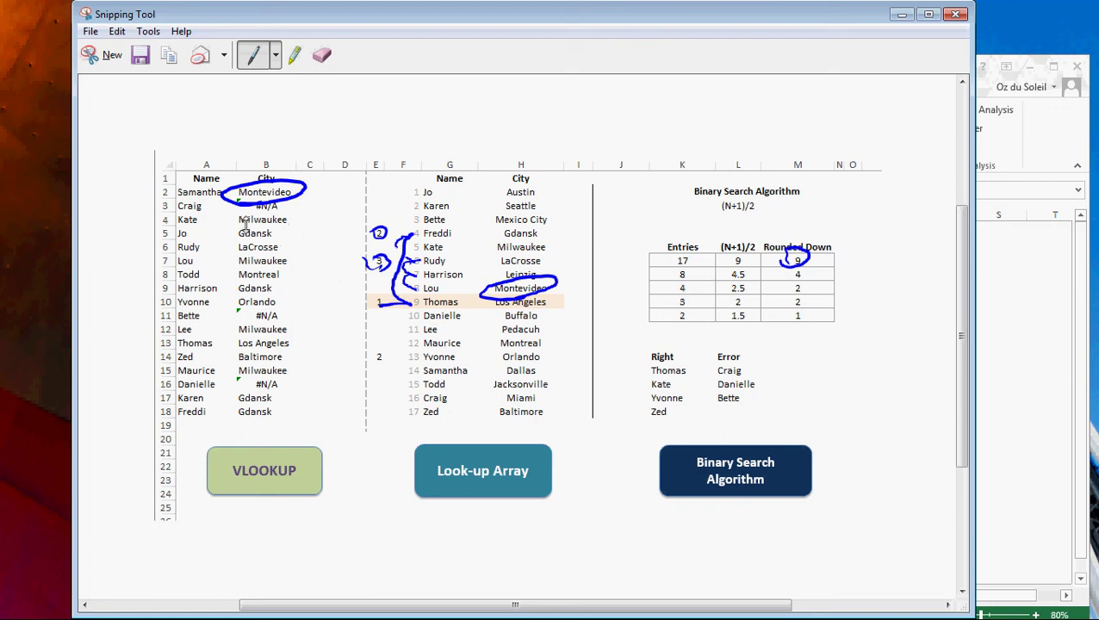
left_click_drag(372, 93, 377, 93)
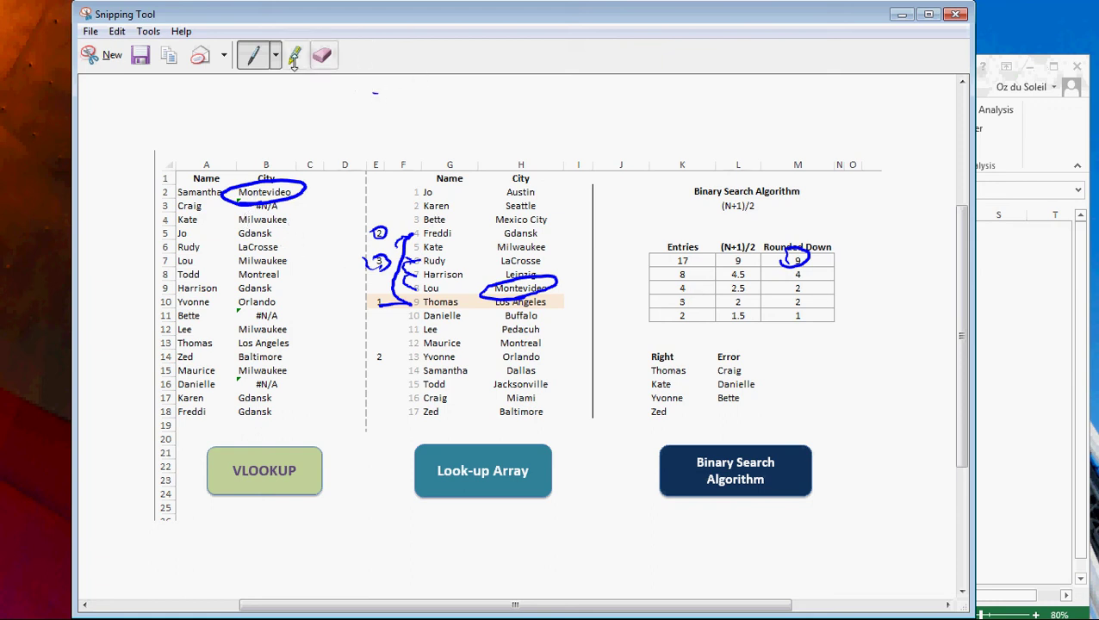
Step: Erase the earlier ink: the Montevideo circles, the trace, step numbers and the Rounded Down 9 circle
left_click(322, 56)
left_click(304, 195)
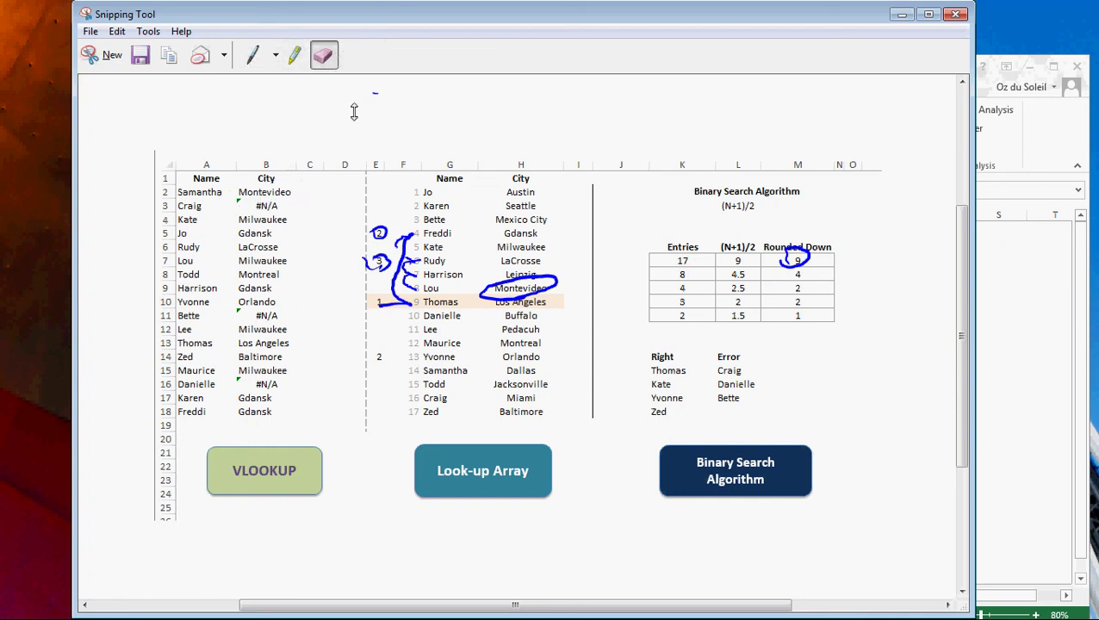
left_click(375, 92)
mouse_move(388, 206)
left_mouse_down()
mouse_move(360, 235)
mouse_move(339, 237)
mouse_move(375, 235)
mouse_move(343, 243)
left_mouse_up()
left_click(403, 262)
left_click(488, 294)
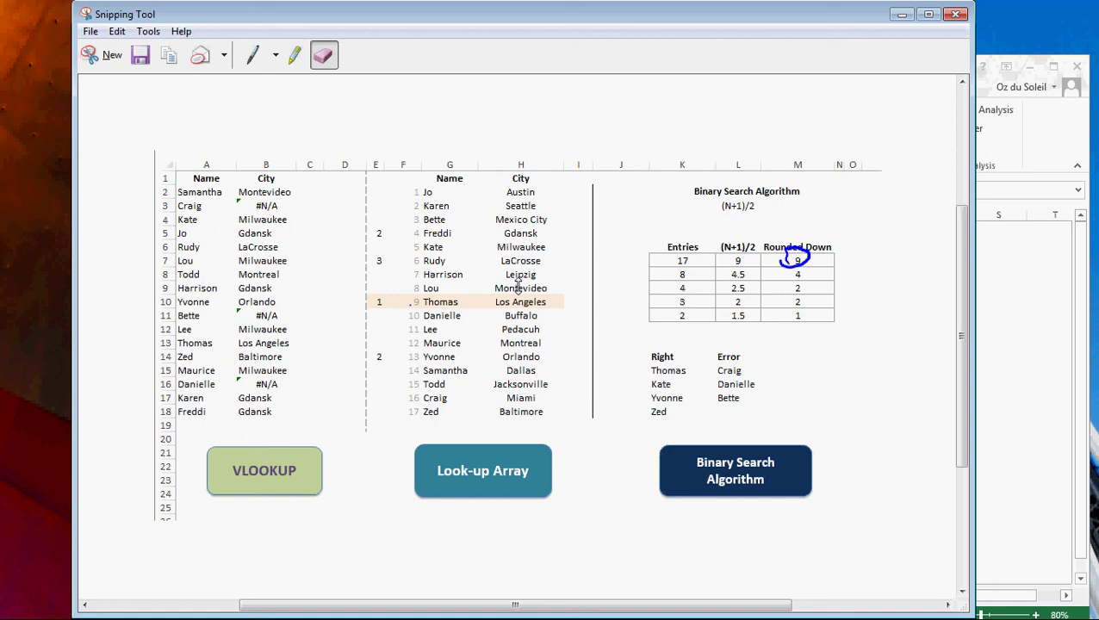
left_click(791, 248)
Step: With the Pen, dash the Craig, Thomas, Freddi, Karen and Jo rows and circle #N/A in B3
left_click(252, 55)
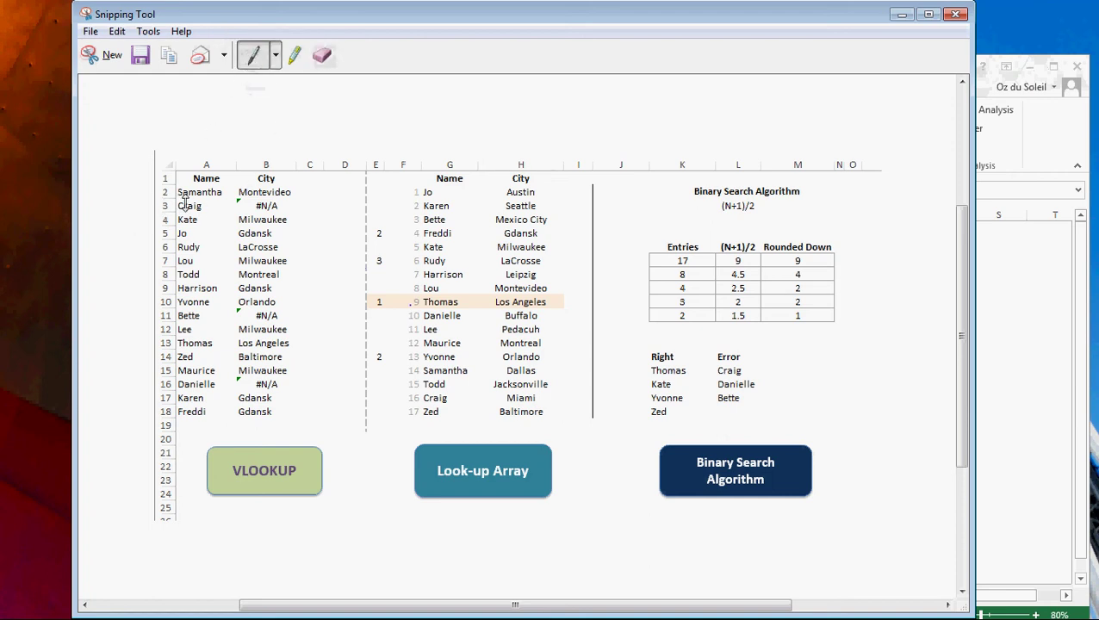
left_click_drag(181, 209, 138, 196)
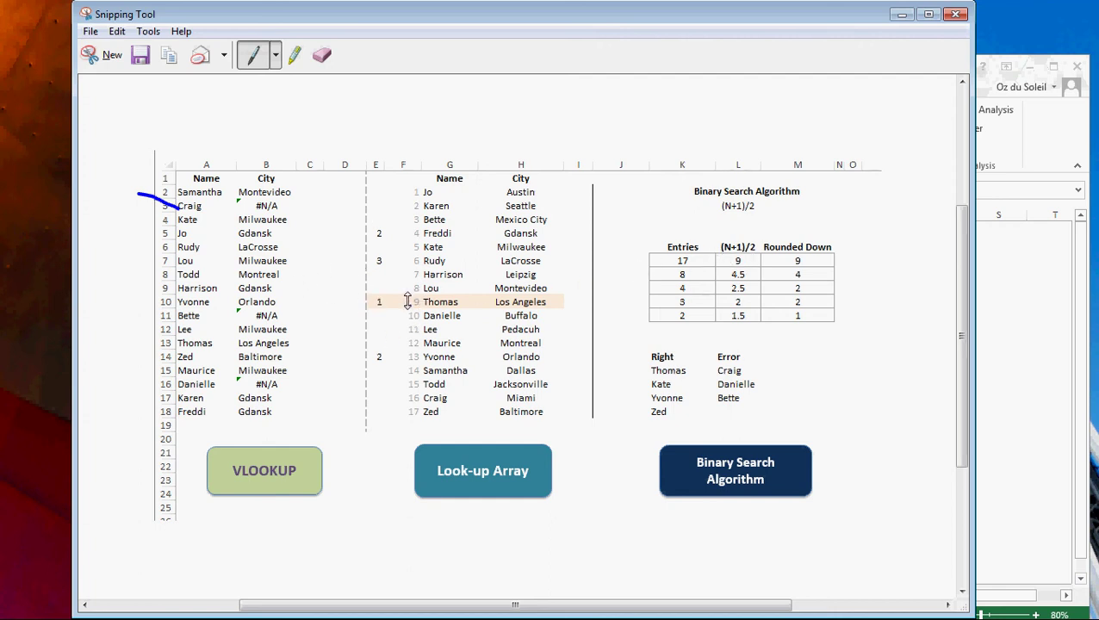
left_click_drag(408, 301, 364, 294)
left_click_drag(410, 236, 374, 231)
mouse_move(411, 205)
left_mouse_down()
mouse_move(379, 206)
mouse_move(406, 206)
left_mouse_up()
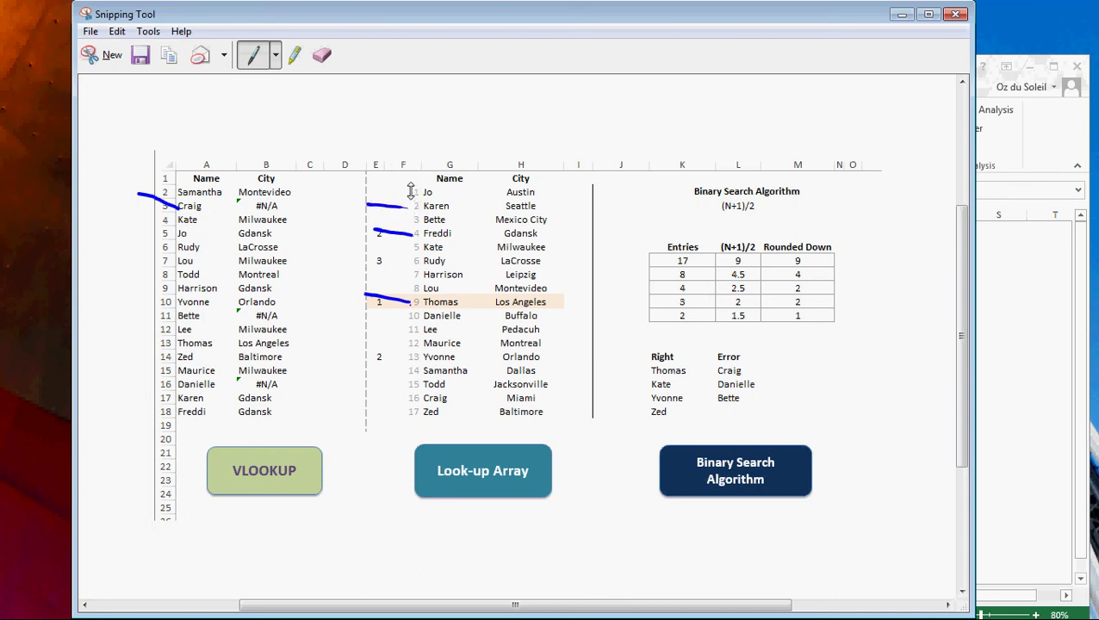
left_click_drag(414, 192, 383, 192)
mouse_move(399, 151)
left_mouse_down()
mouse_move(444, 164)
mouse_move(380, 168)
mouse_move(426, 172)
mouse_move(394, 177)
mouse_move(449, 166)
mouse_move(429, 129)
mouse_move(393, 181)
mouse_move(504, 196)
left_mouse_up()
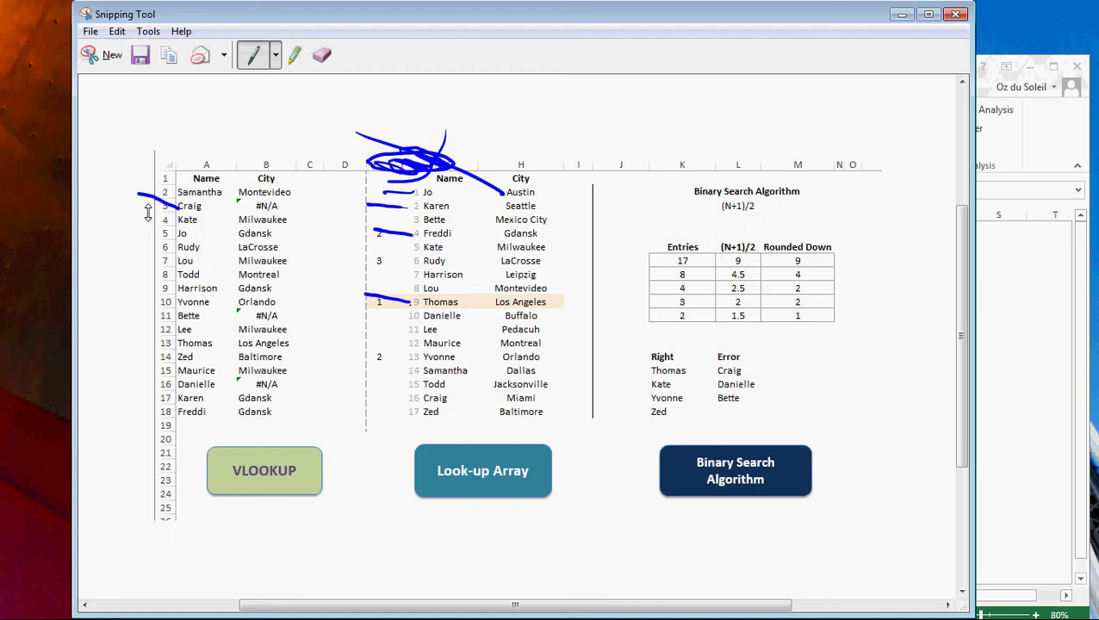
mouse_move(280, 223)
left_mouse_down()
mouse_move(265, 227)
mouse_move(243, 192)
mouse_move(290, 215)
mouse_move(238, 222)
left_mouse_up()
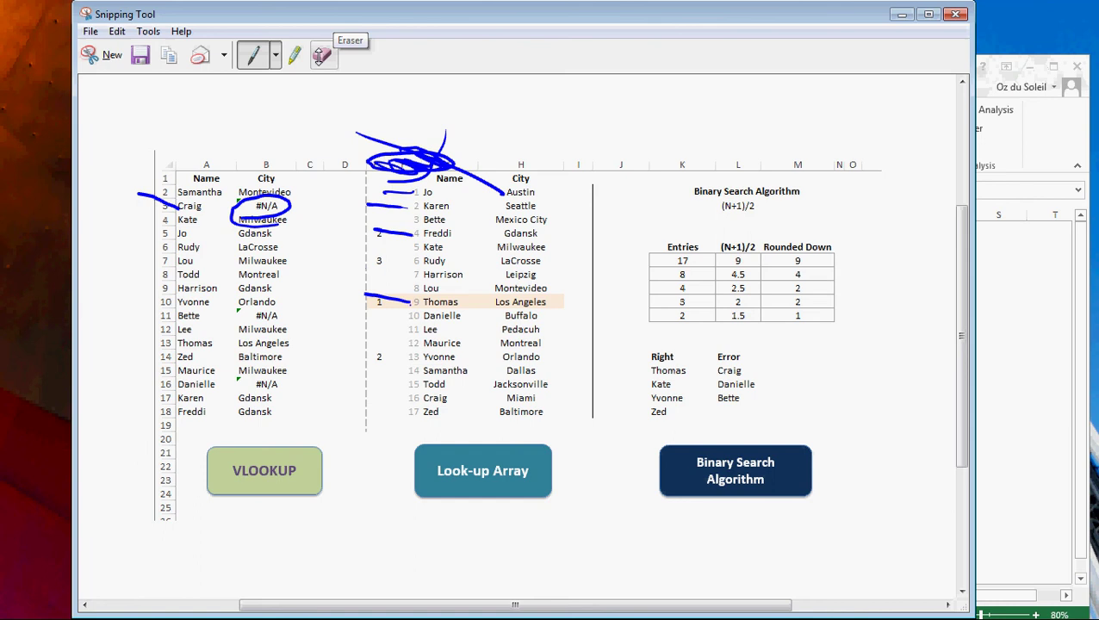
Step: Erase all of Craig's lookup marks in one sweep, then return to the Pen
left_click(321, 55)
mouse_move(405, 185)
left_mouse_down()
mouse_move(463, 166)
mouse_move(362, 201)
mouse_move(375, 269)
mouse_move(249, 248)
mouse_move(256, 217)
mouse_move(148, 196)
left_mouse_up()
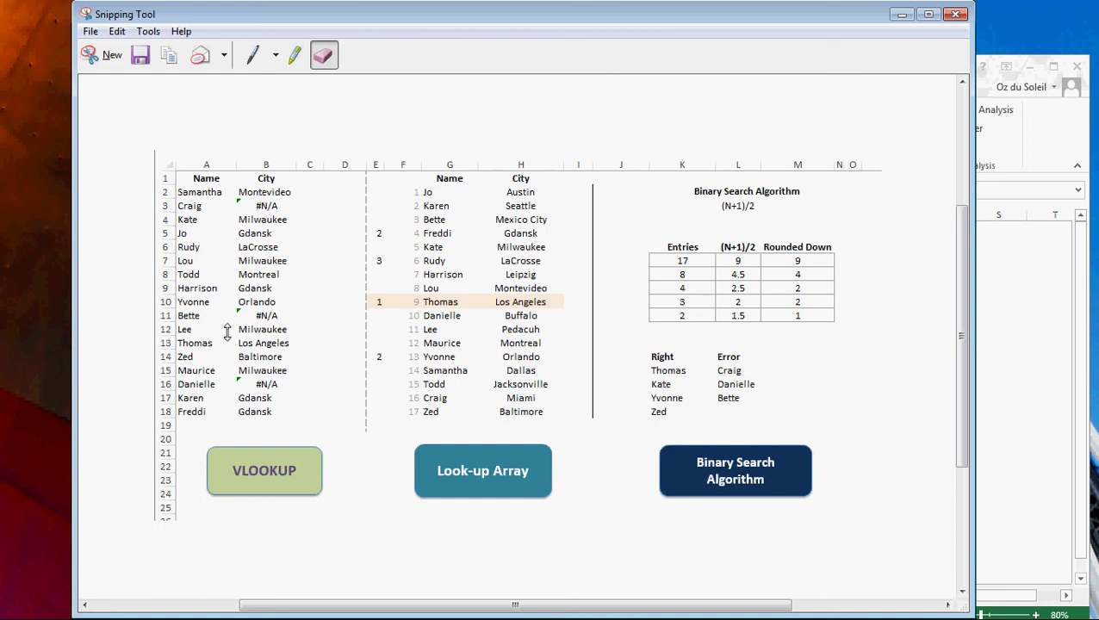
left_click(252, 56)
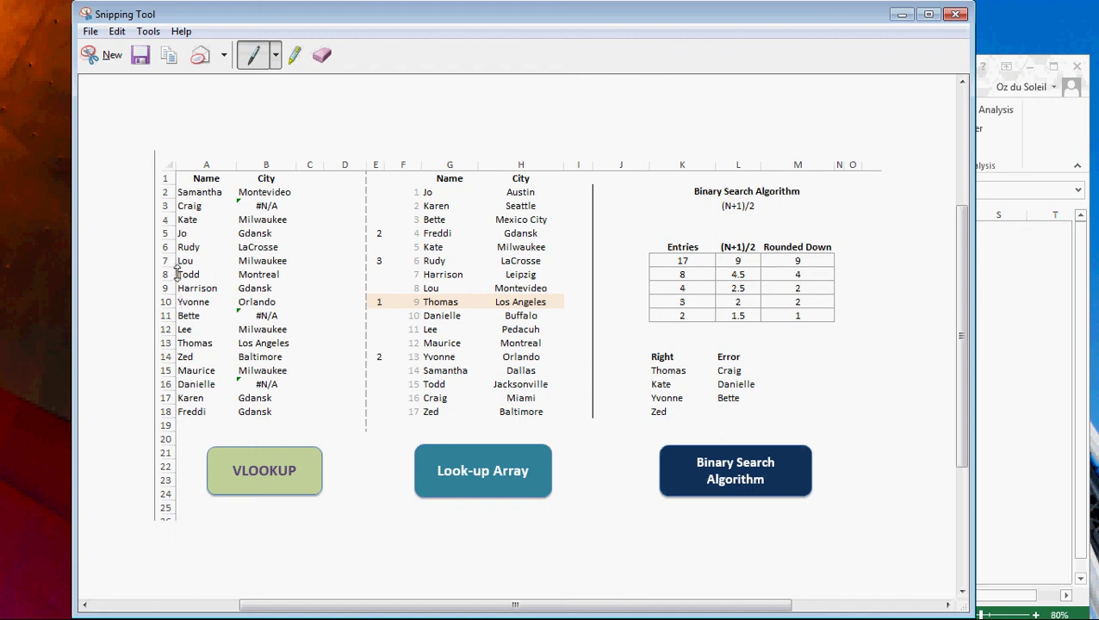
Step: Dash the Todd, Thomas and Yvonne rows, removing an accidental loop around the Entries table
left_click_drag(178, 274, 136, 261)
left_click_drag(409, 301, 374, 295)
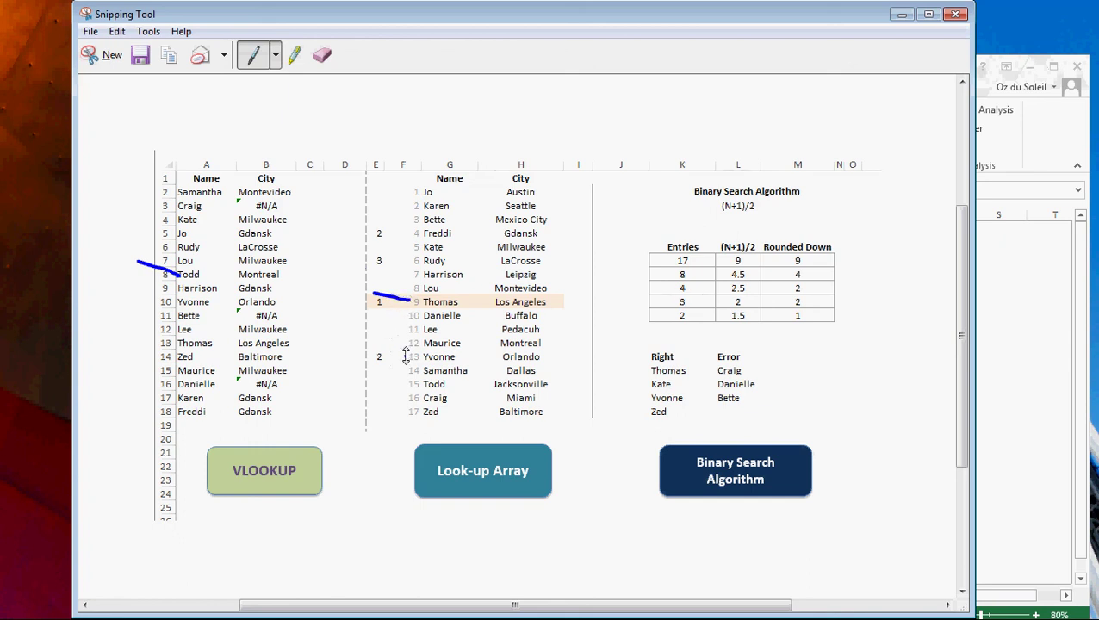
left_click_drag(407, 357, 380, 353)
mouse_move(724, 235)
left_mouse_down()
mouse_move(832, 272)
mouse_move(711, 238)
mouse_move(800, 260)
left_mouse_up()
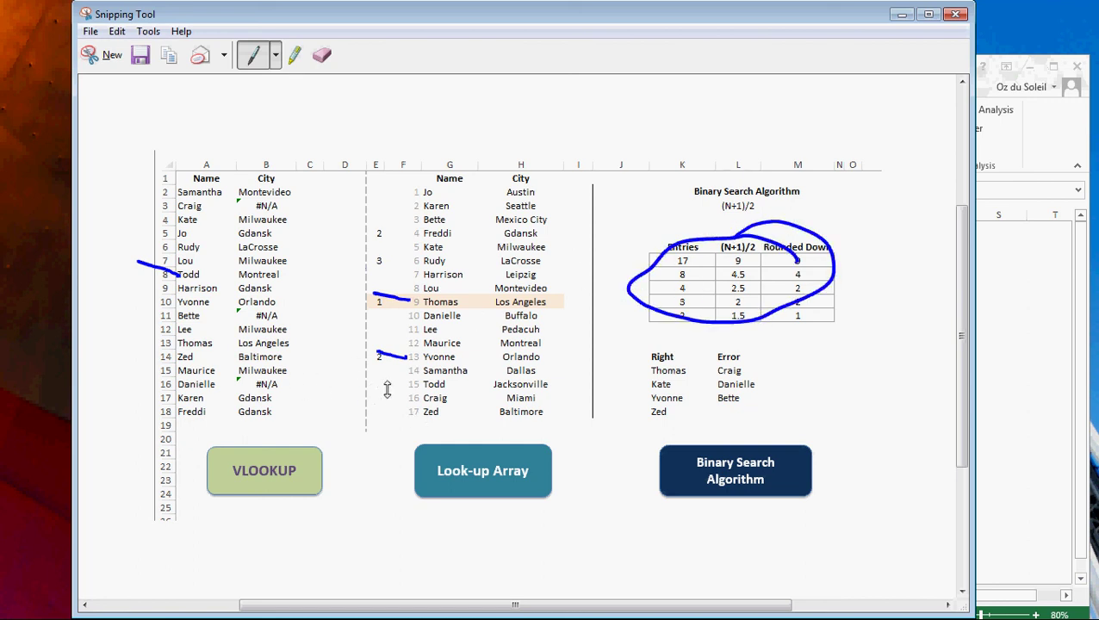
left_click(323, 57)
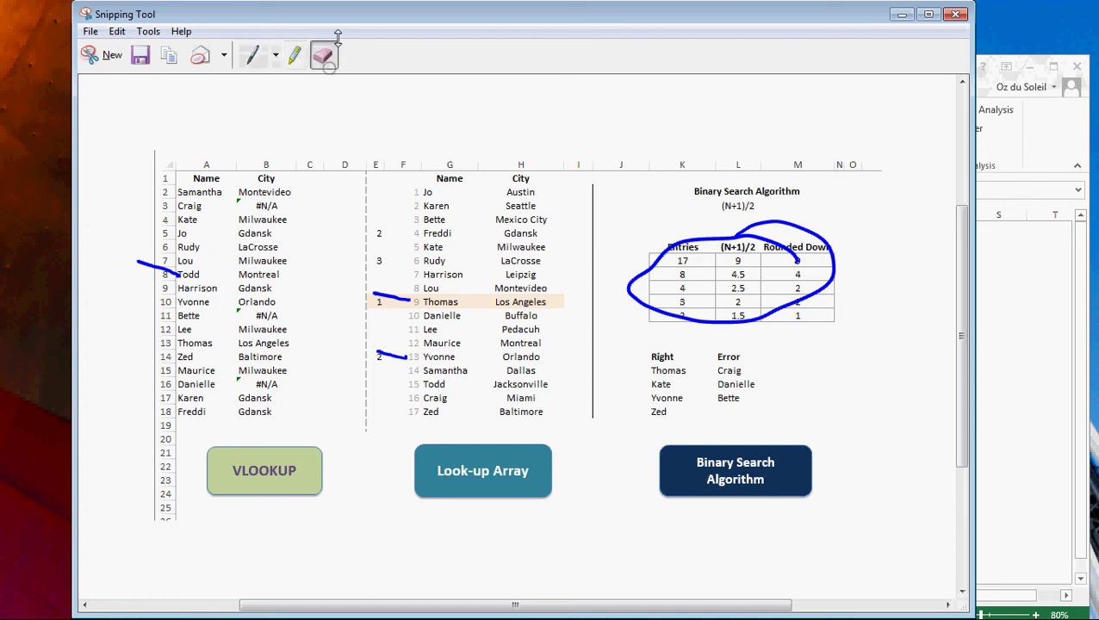
left_click(679, 241)
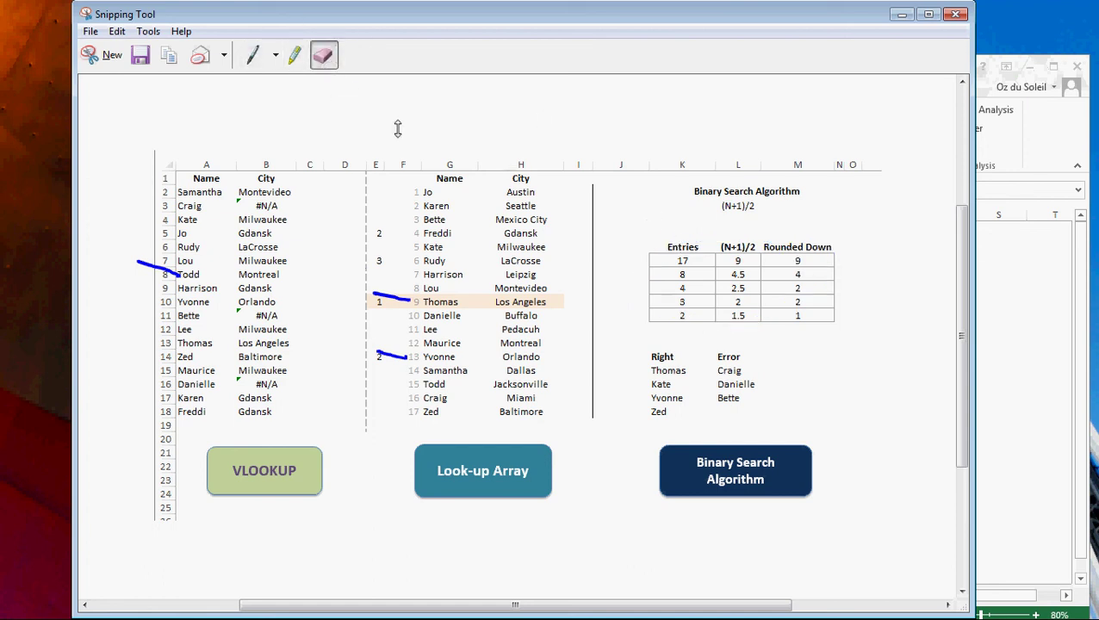
left_click(250, 55)
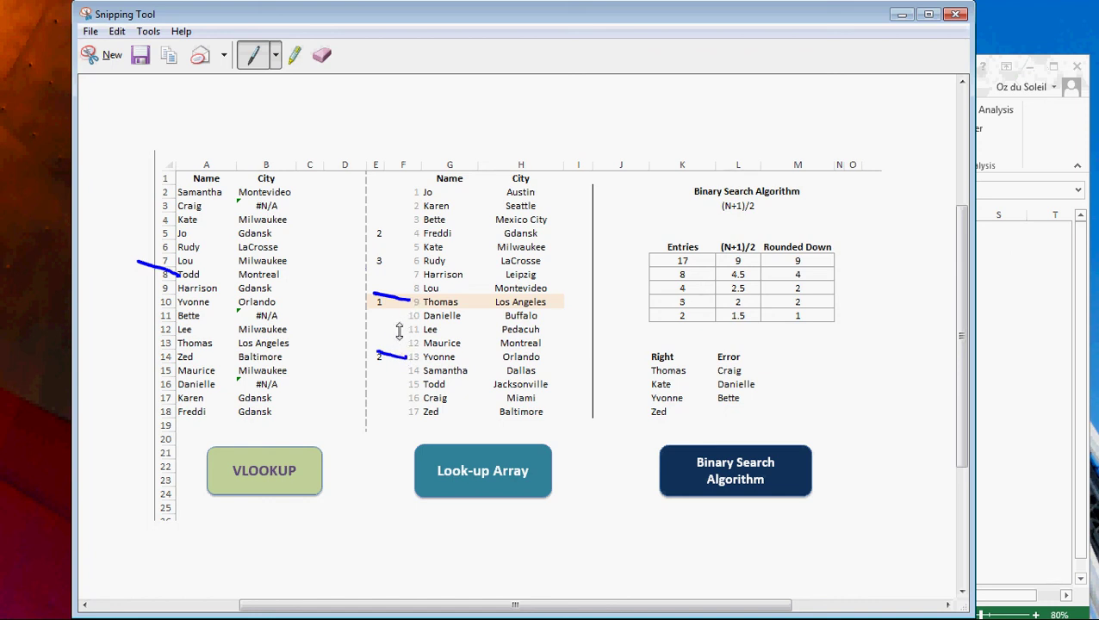
Step: Dash the Lee row and circle Montreal beside Maurice in column H and in B8
right_click(401, 330)
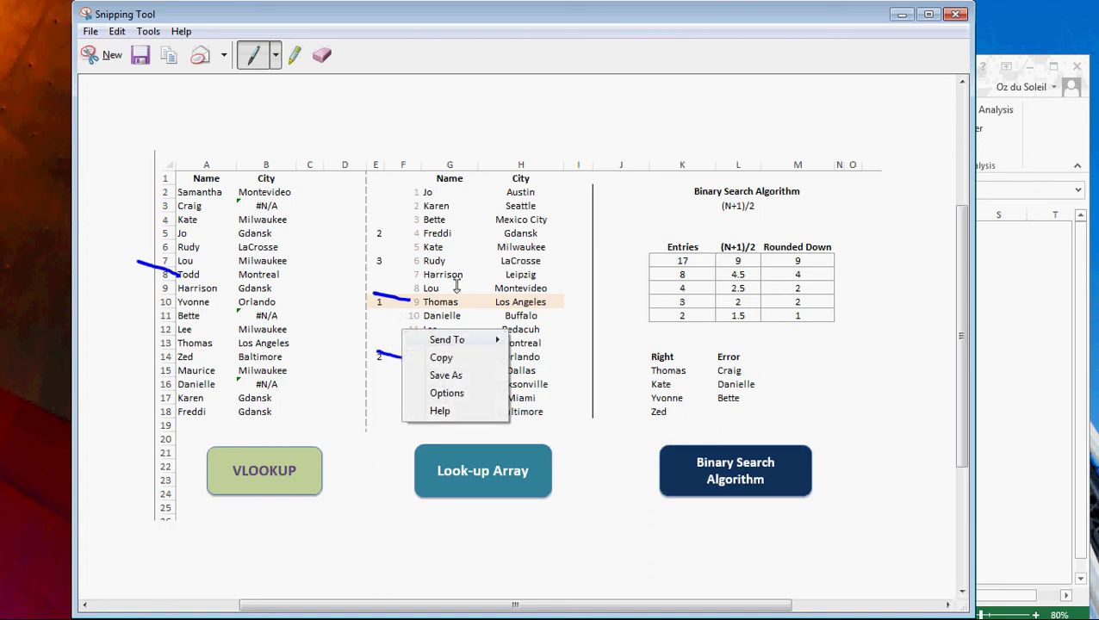
left_click(487, 112)
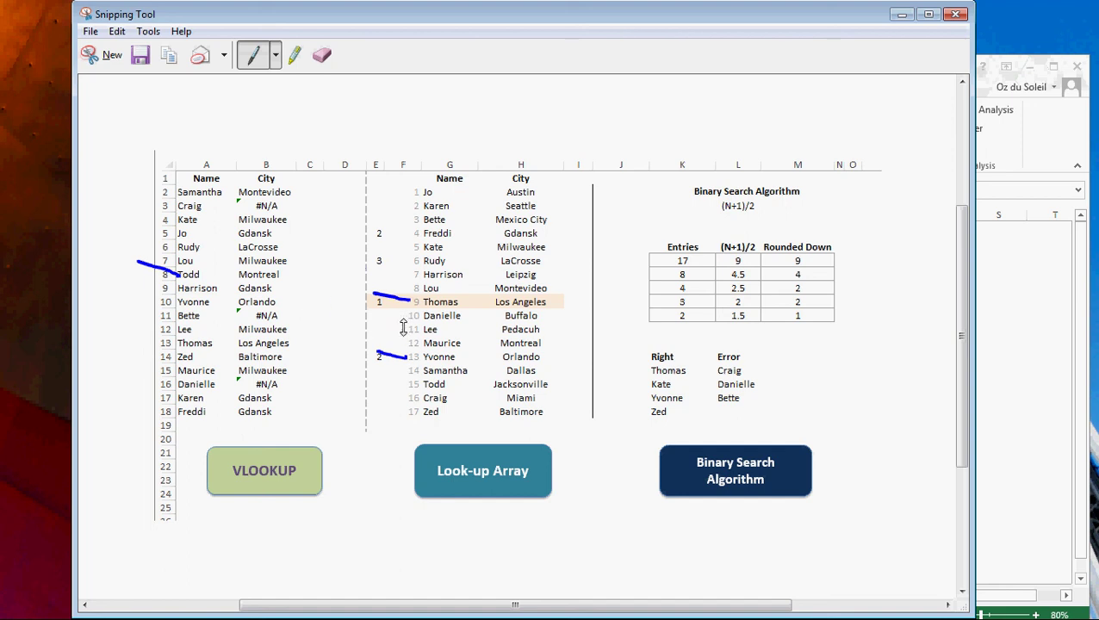
left_click_drag(402, 328, 378, 333)
mouse_move(519, 349)
left_mouse_down()
mouse_move(481, 345)
mouse_move(543, 331)
mouse_move(489, 361)
left_mouse_up()
mouse_move(297, 277)
left_mouse_down()
mouse_move(272, 291)
mouse_move(214, 269)
mouse_move(303, 274)
mouse_move(299, 310)
left_mouse_up()
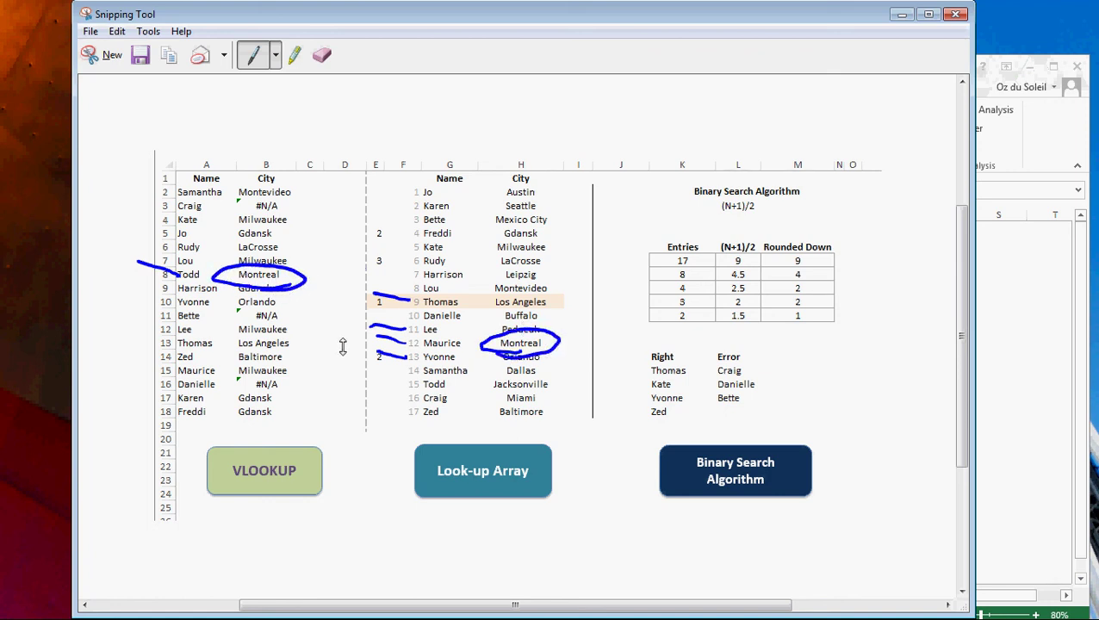